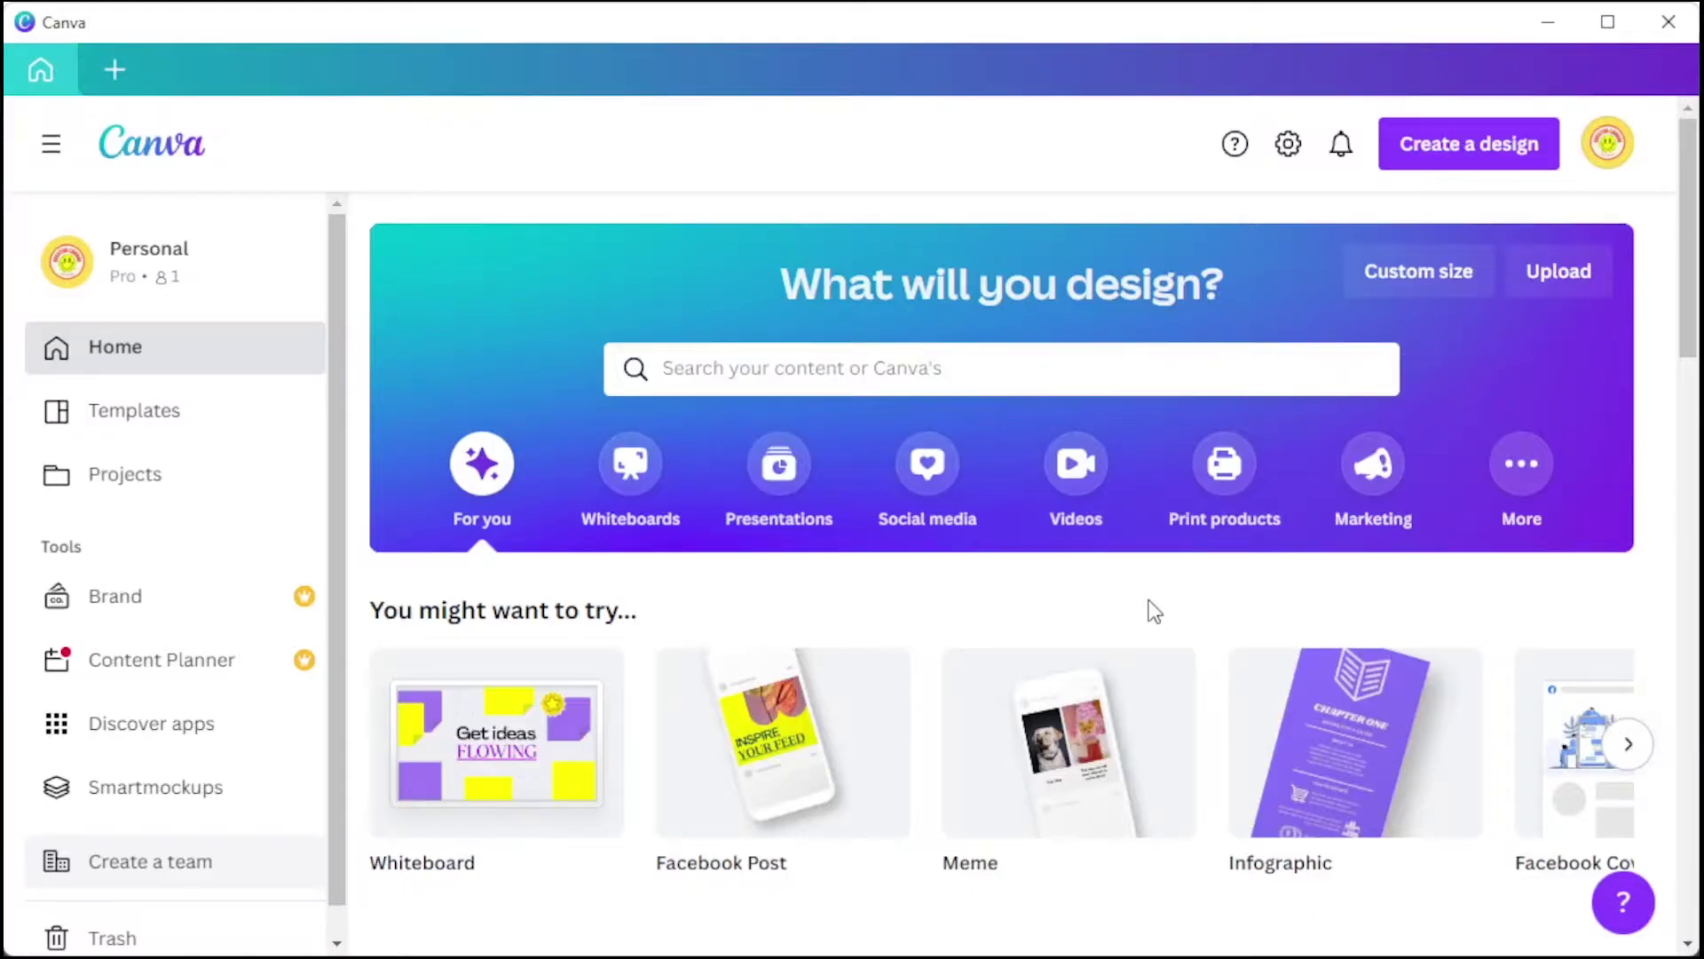
# Search the design templates for "bingo cards".
pyautogui.click(1140, 353)
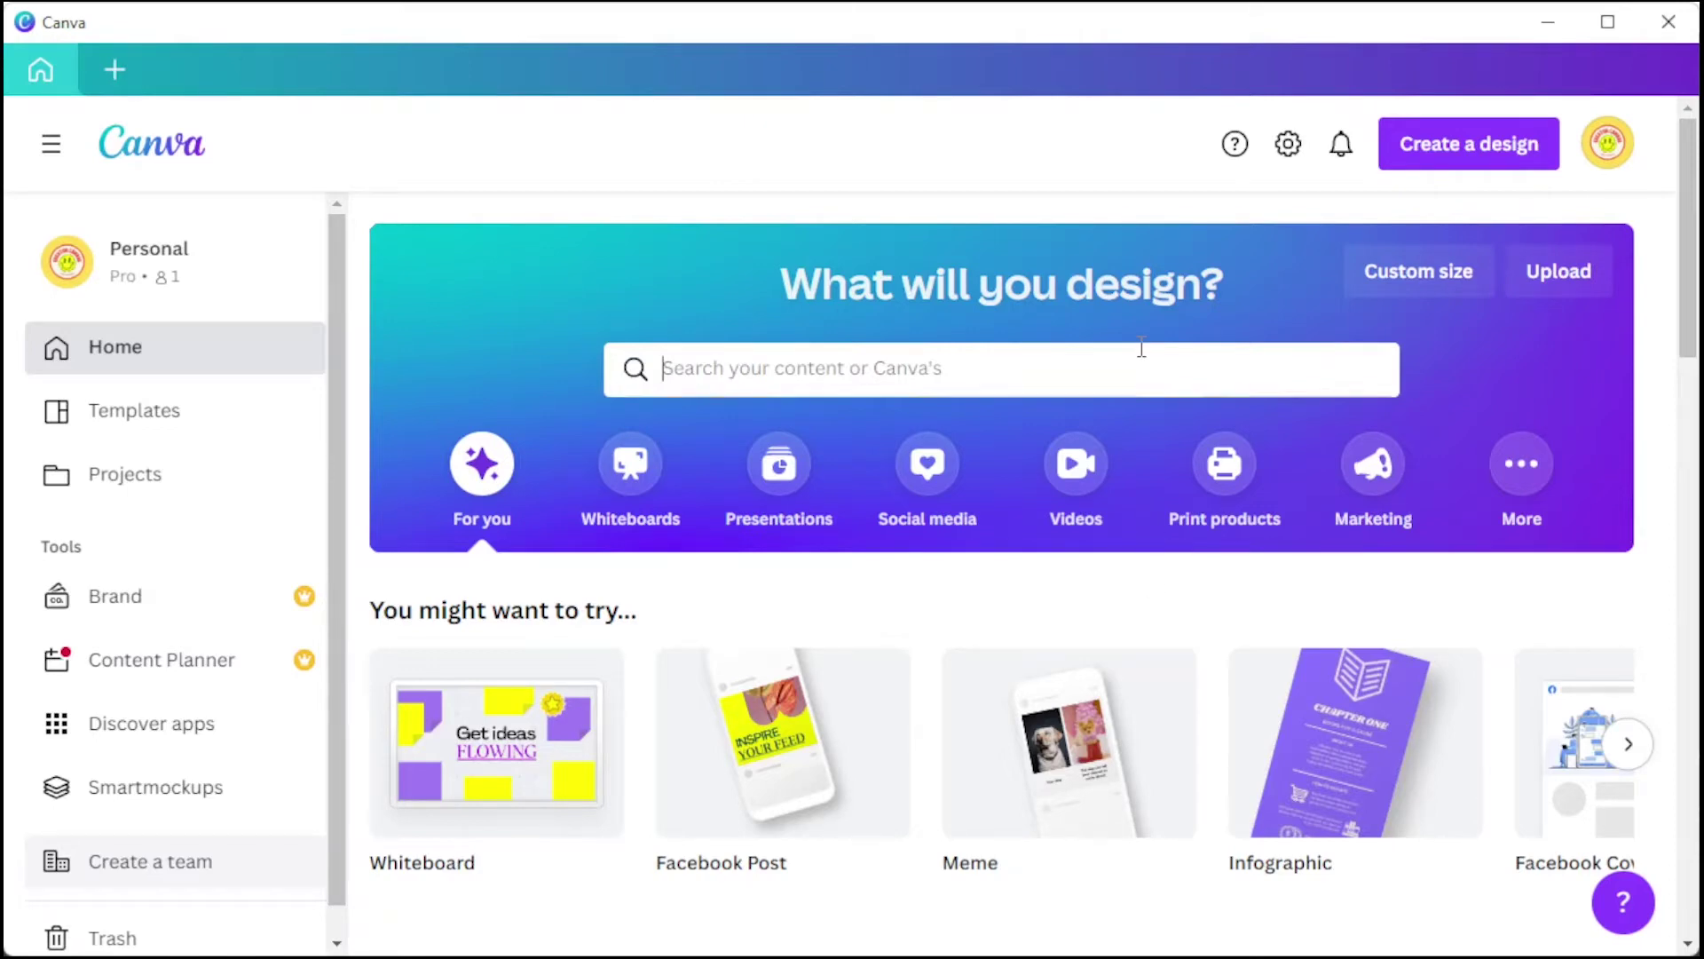
pyautogui.write('bingo cards')
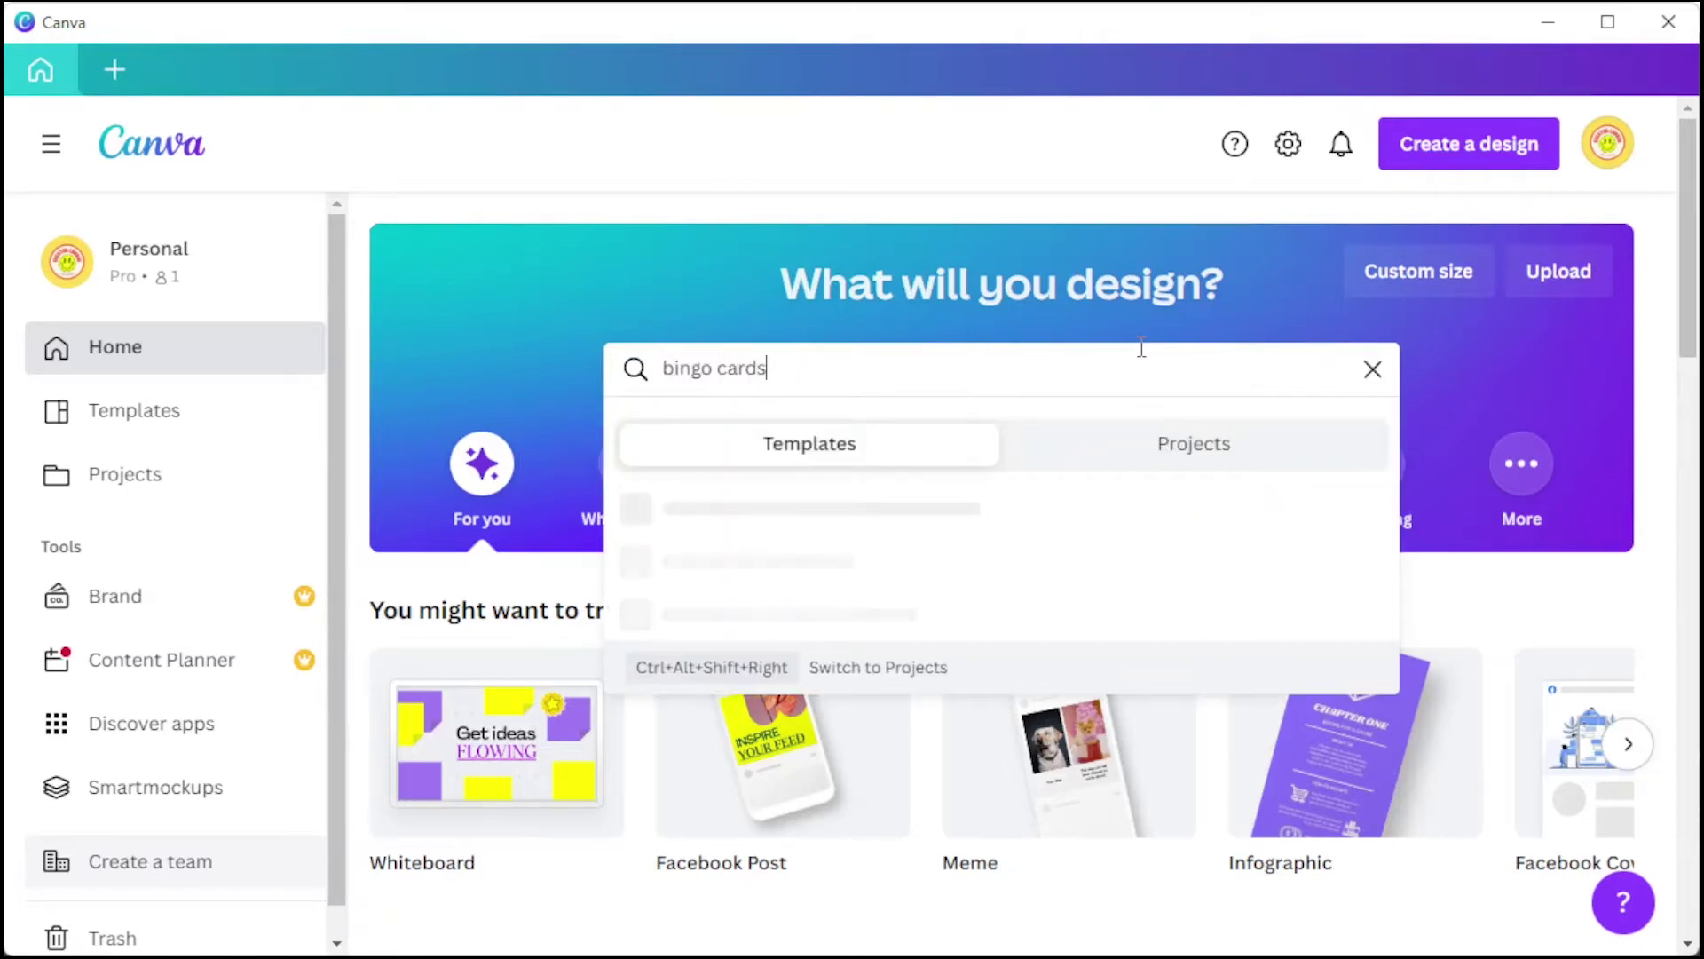
pyautogui.press('Return')
# Browse the bingo card templates and open the Blue Red Yellow Personal Bold Type Labor Day Bingo Card for editing.
pyautogui.scroll(-6, 1154, 422)
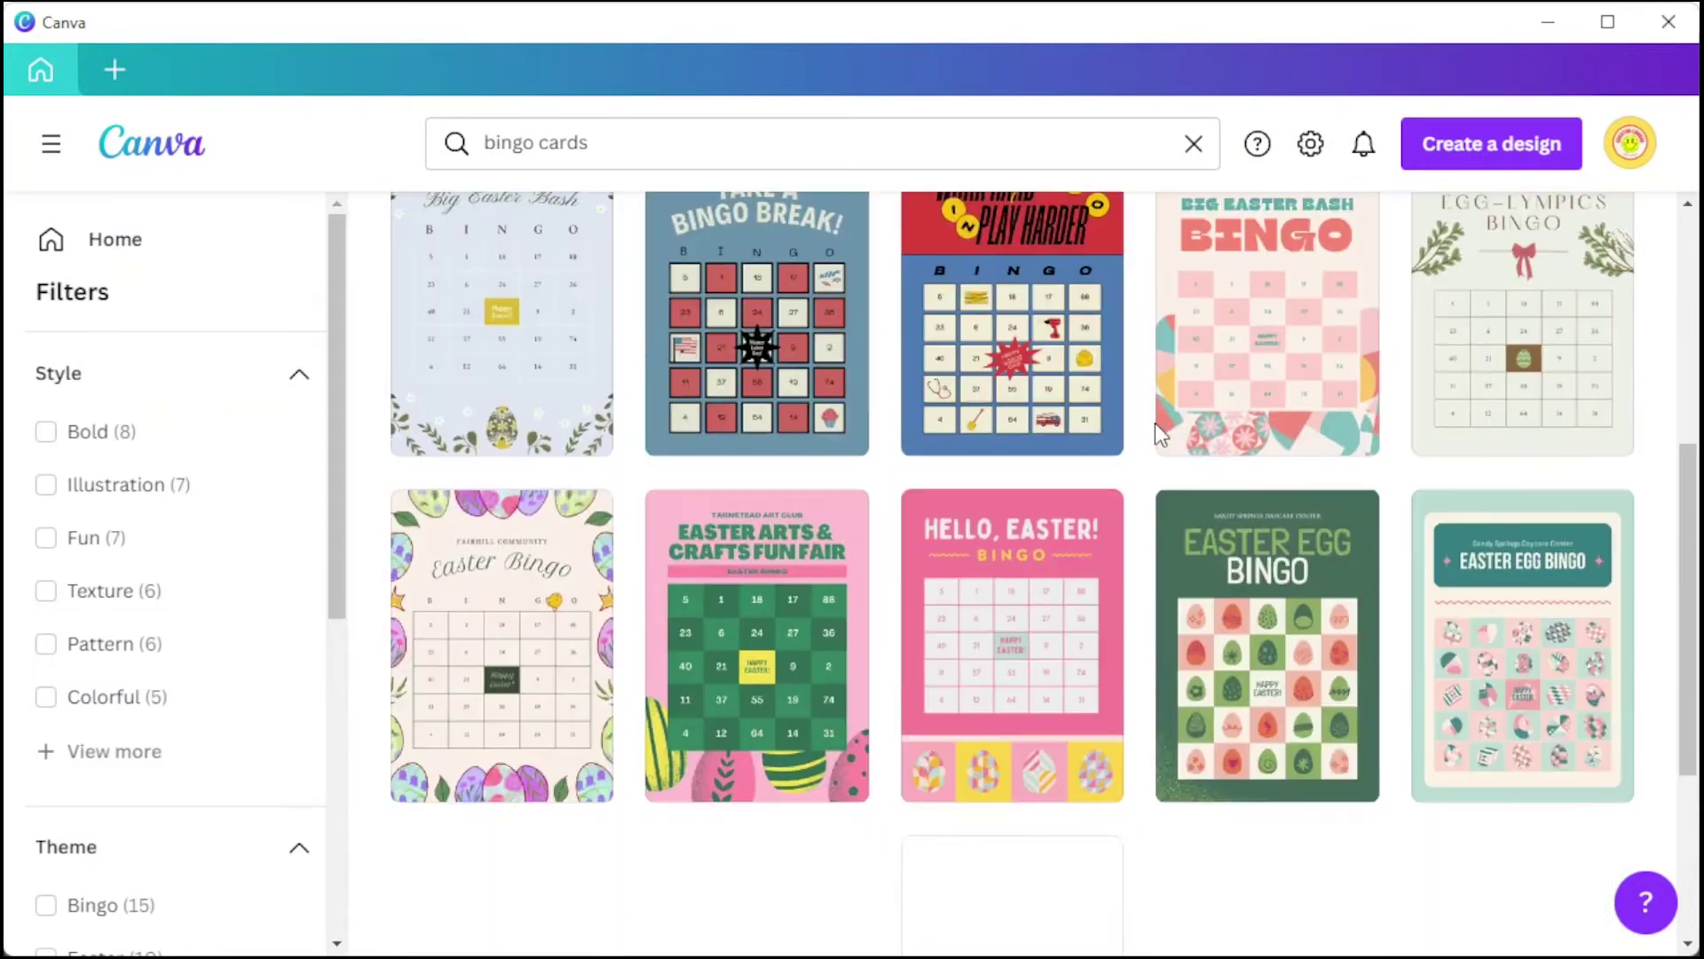
pyautogui.scroll(8, 1154, 423)
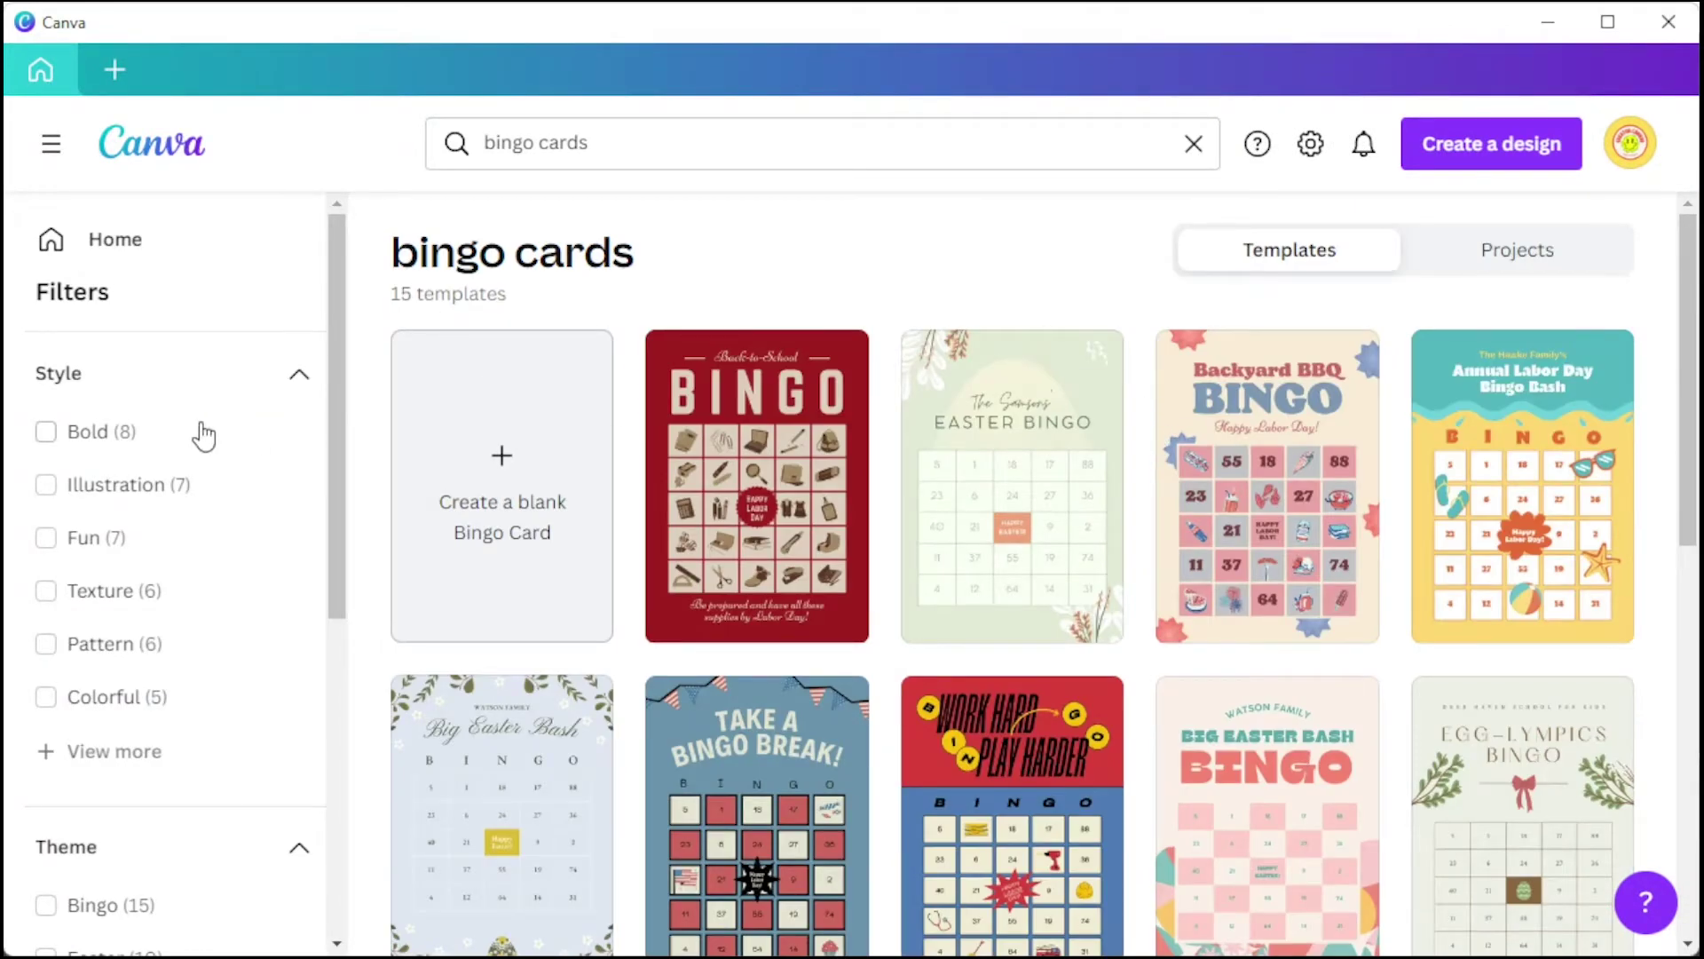
pyautogui.scroll(-5, 204, 435)
pyautogui.scroll(5, 204, 435)
pyautogui.scroll(-5, 204, 435)
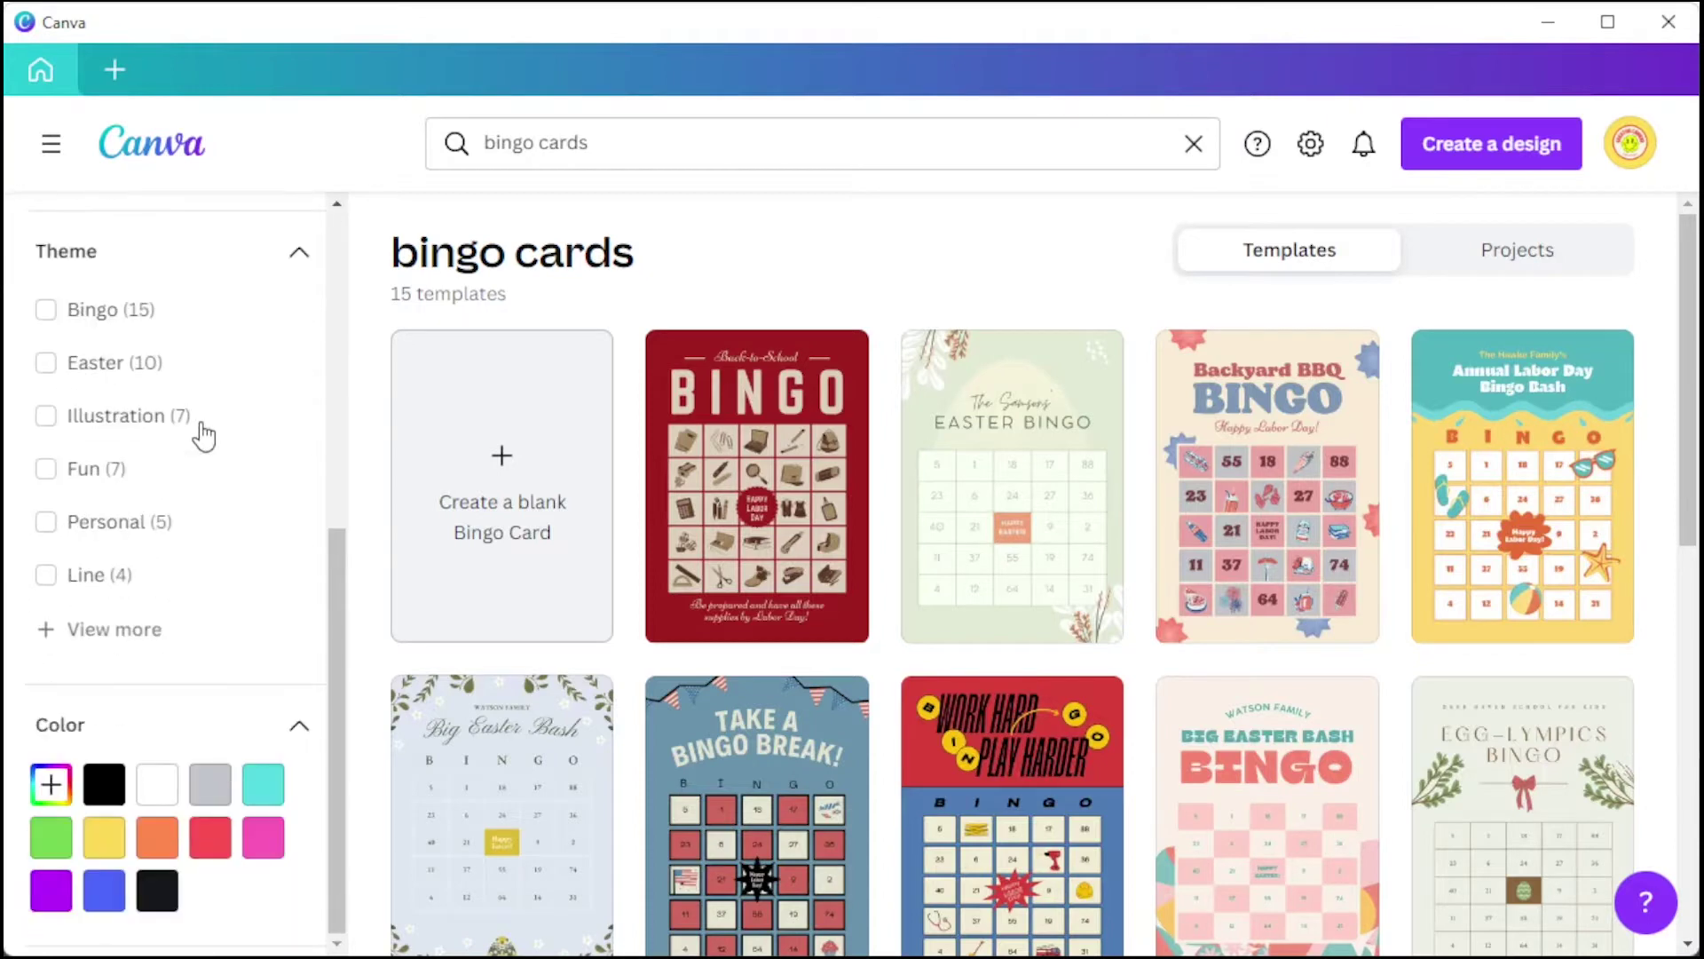
pyautogui.scroll(5, 204, 435)
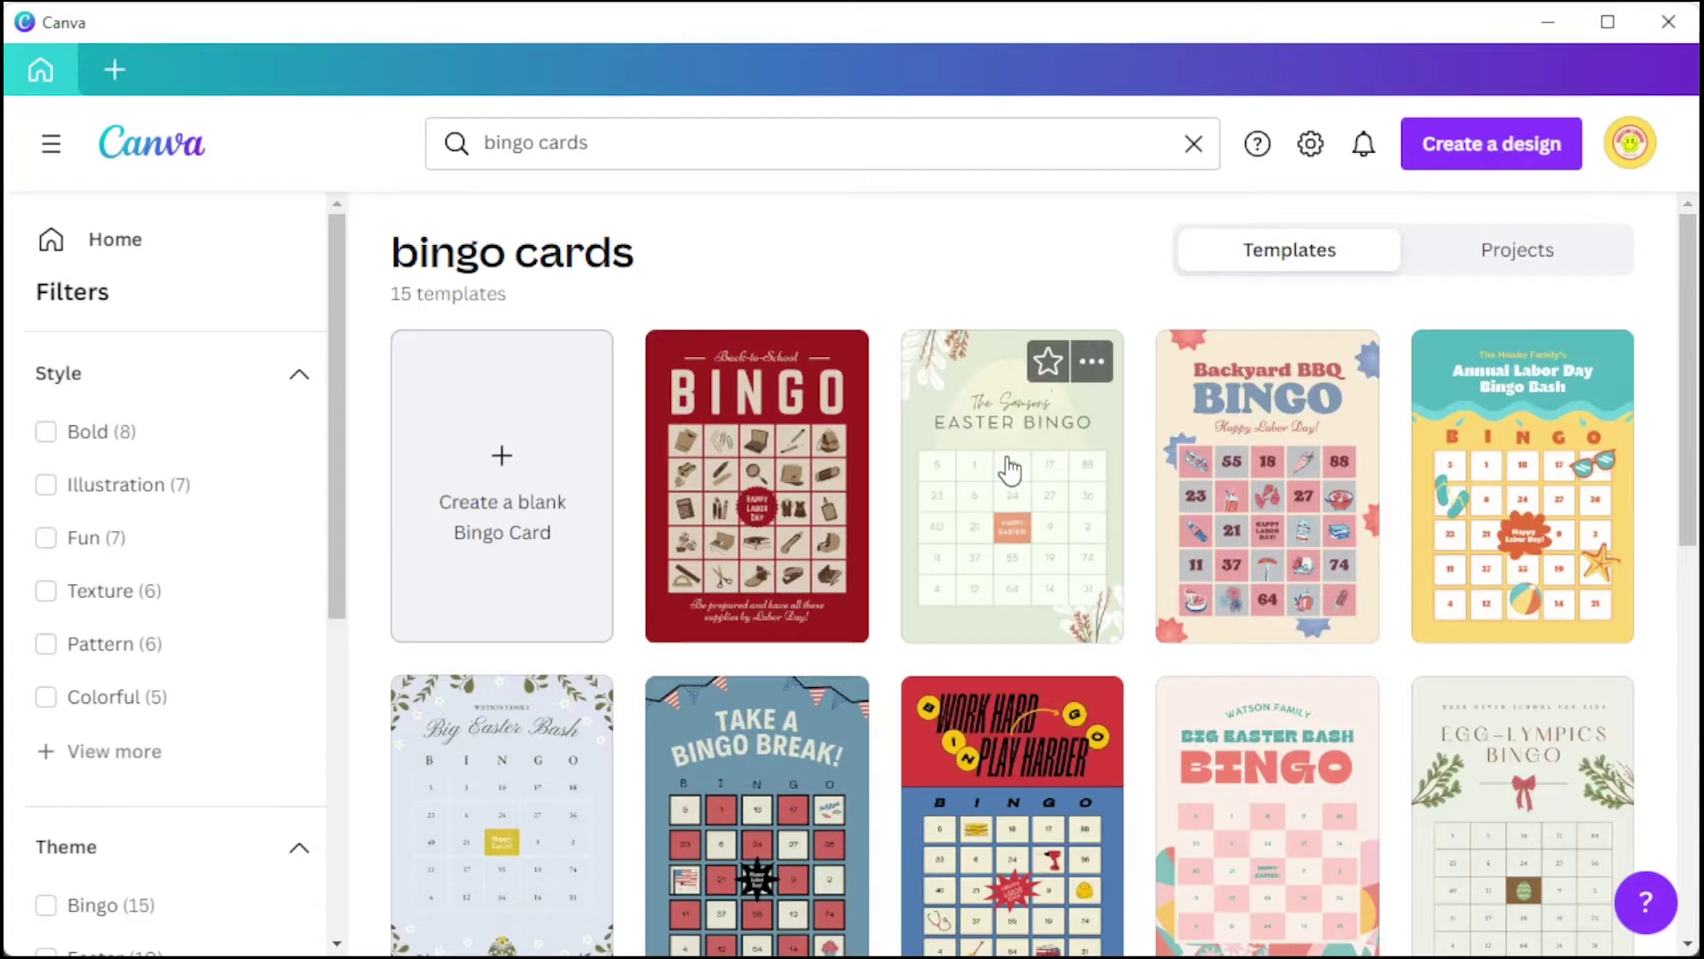
pyautogui.scroll(-4, 1009, 470)
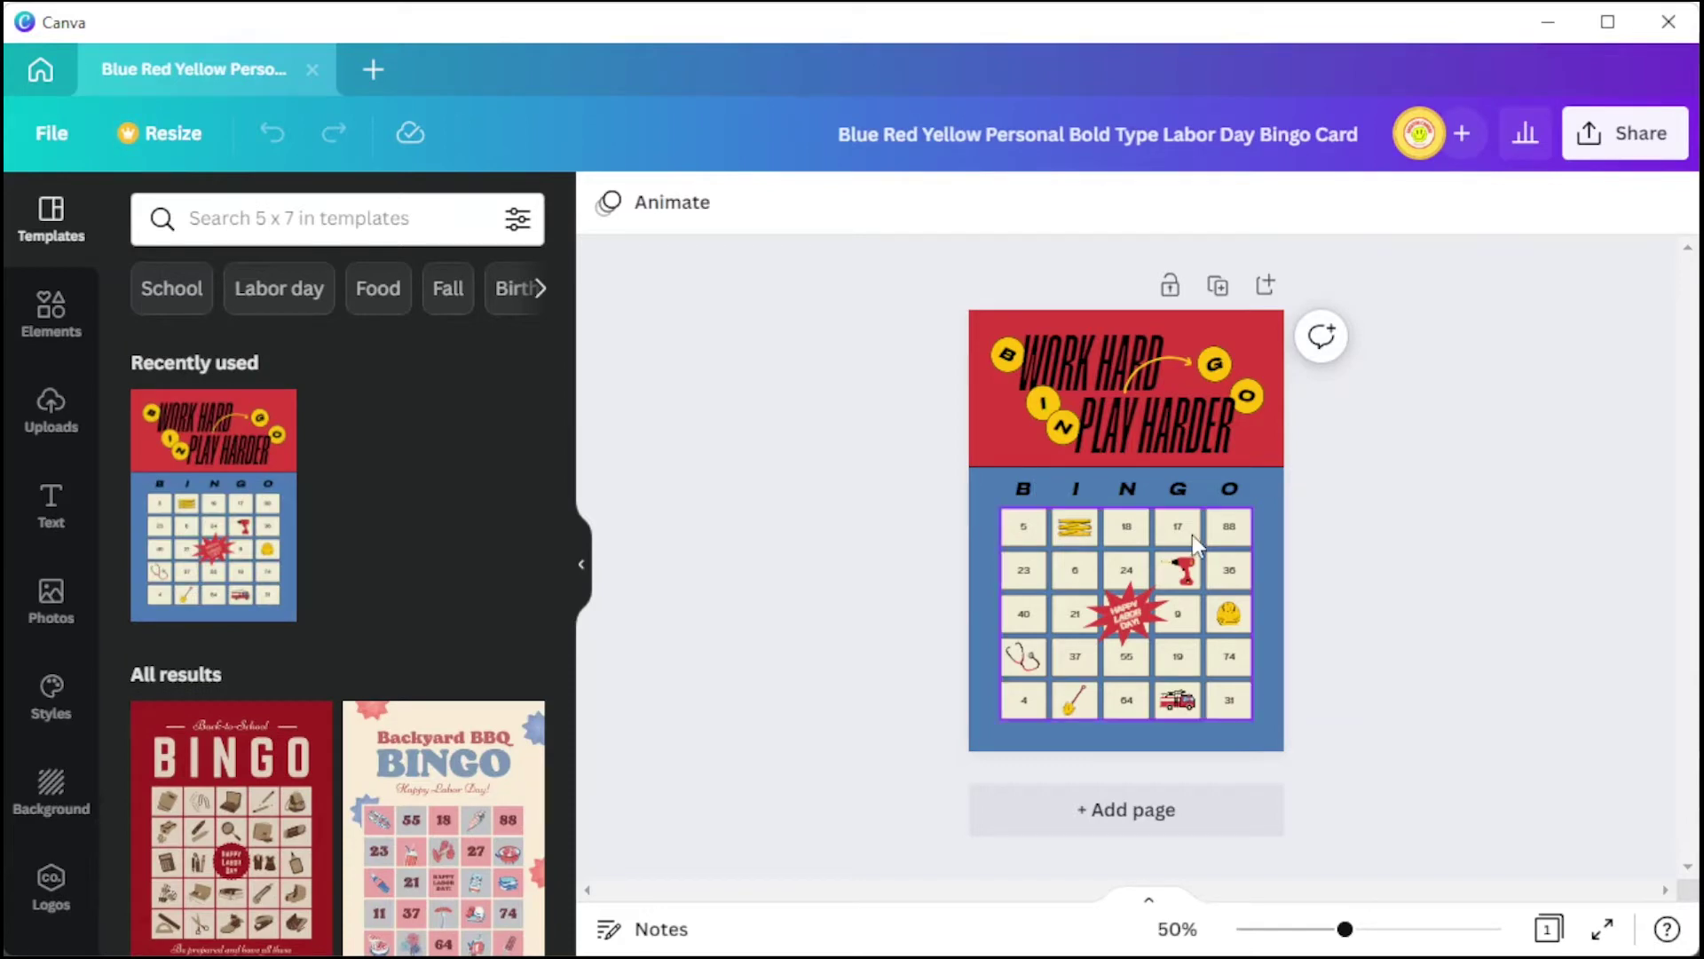
pyautogui.scroll(3, 1186, 535)
pyautogui.scroll(3, 1186, 535)
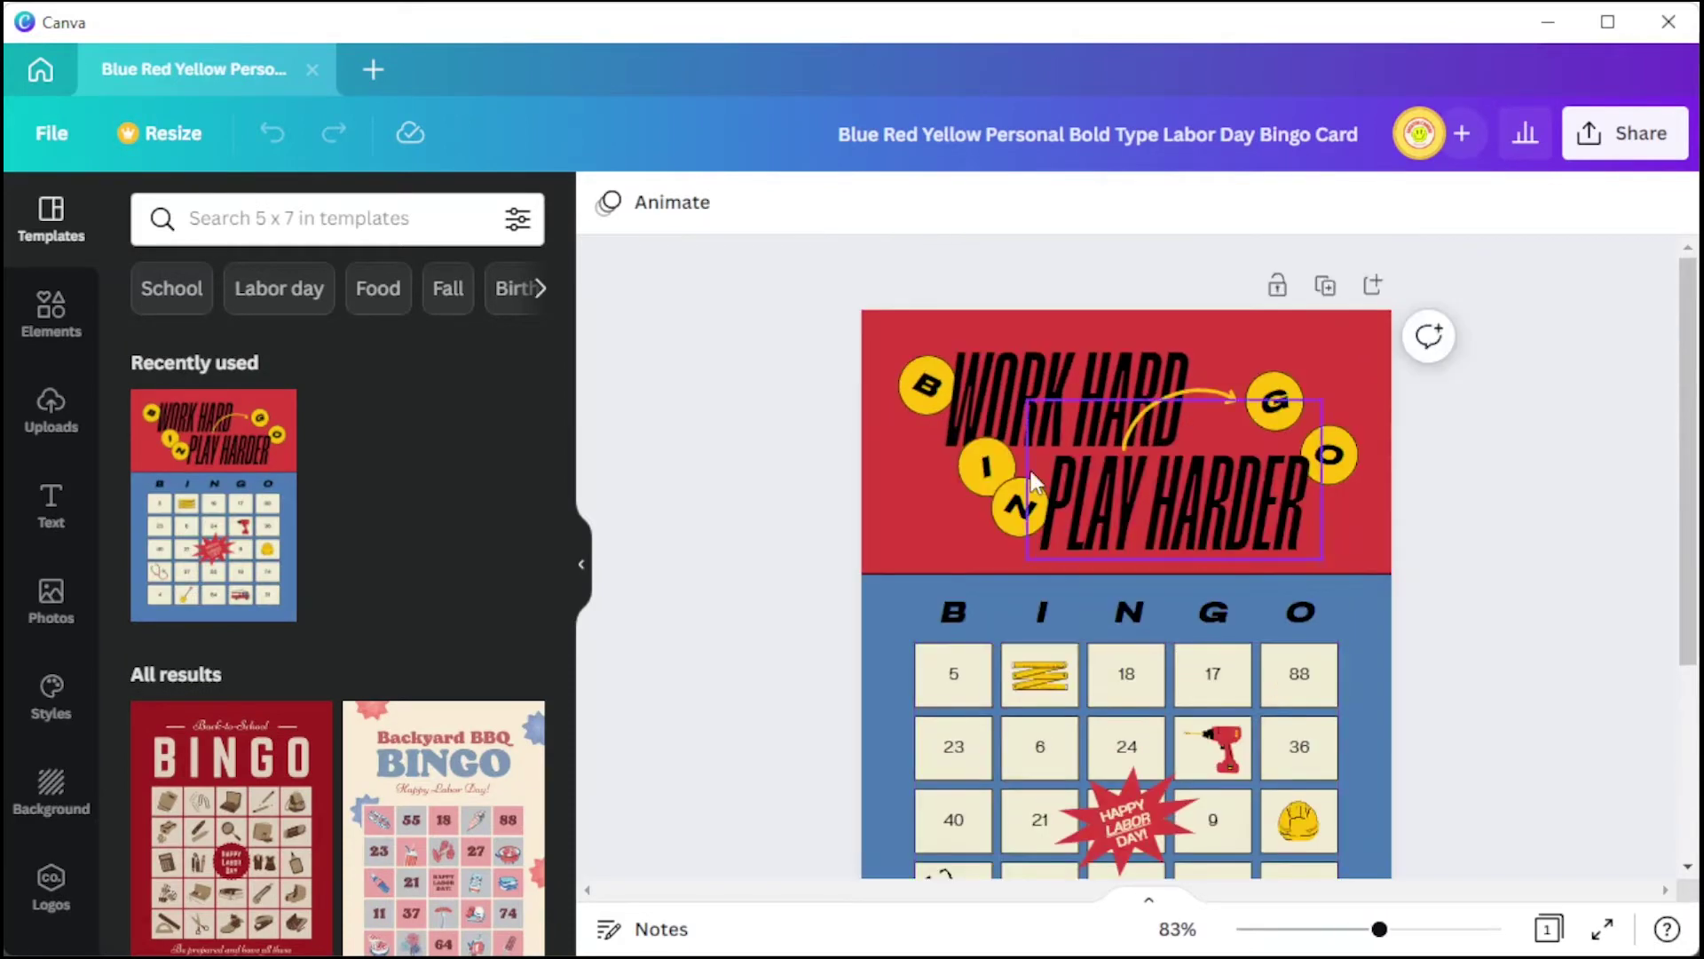
# Look through the elements library, from shapes, graphics and stickers to tables, grids and graphic collections.
pyautogui.click(55, 329)
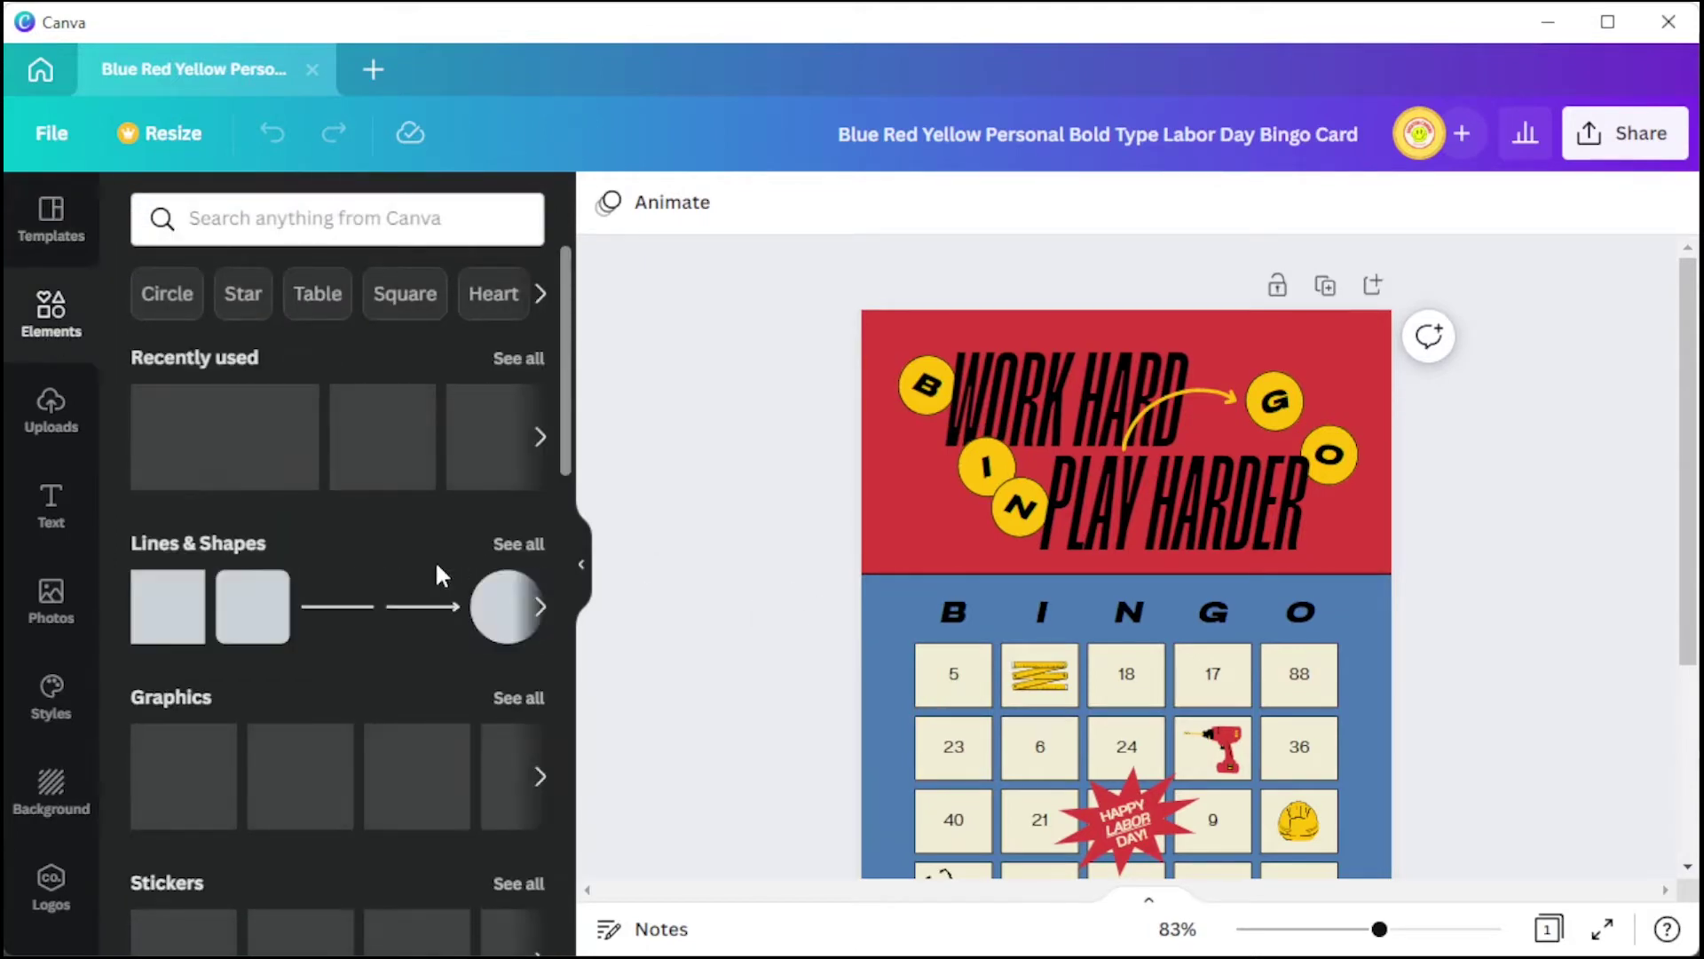
pyautogui.scroll(-2, 359, 648)
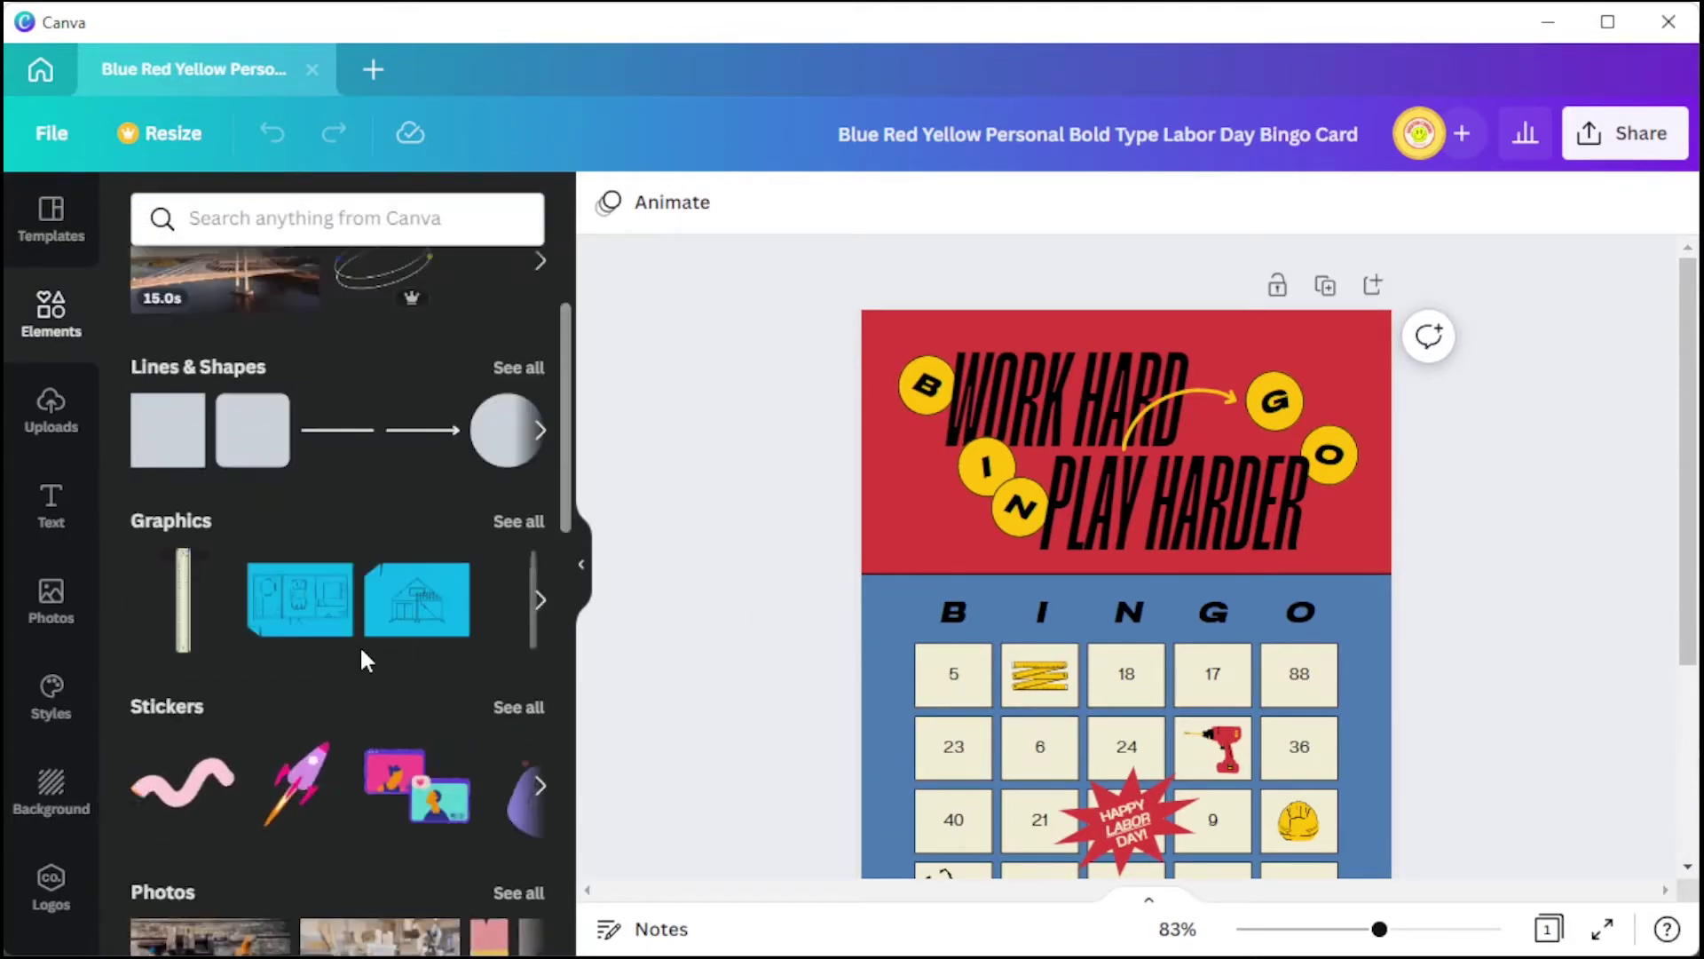
pyautogui.scroll(-4, 497, 524)
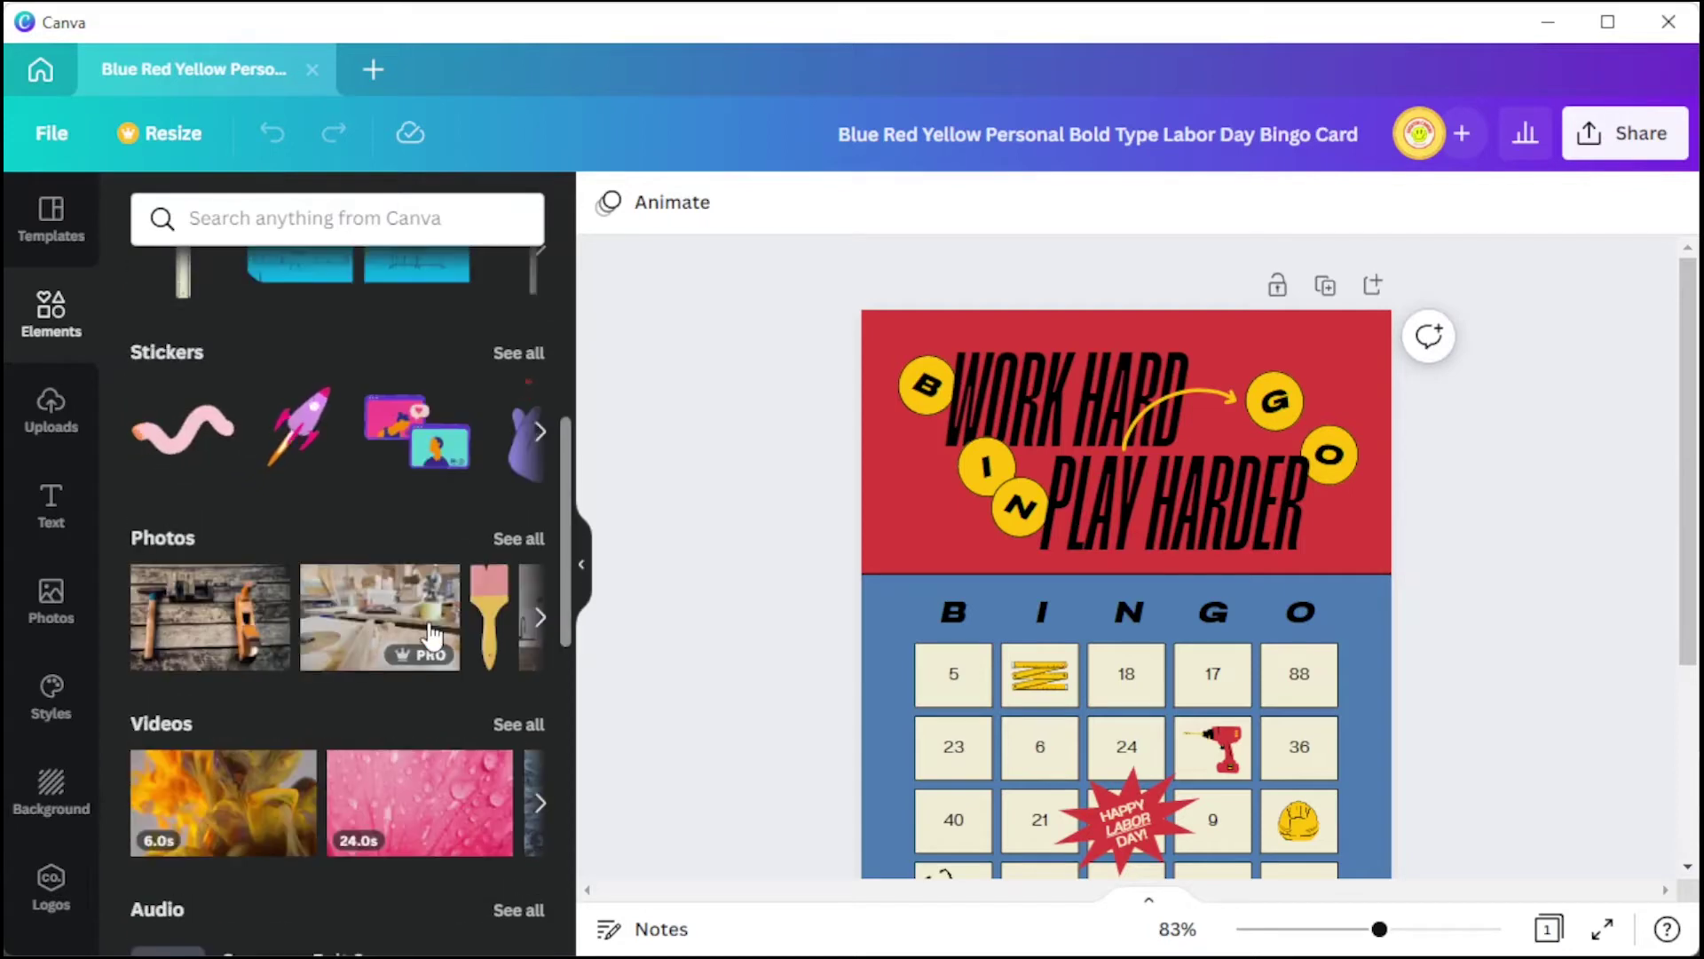
pyautogui.scroll(-10, 361, 532)
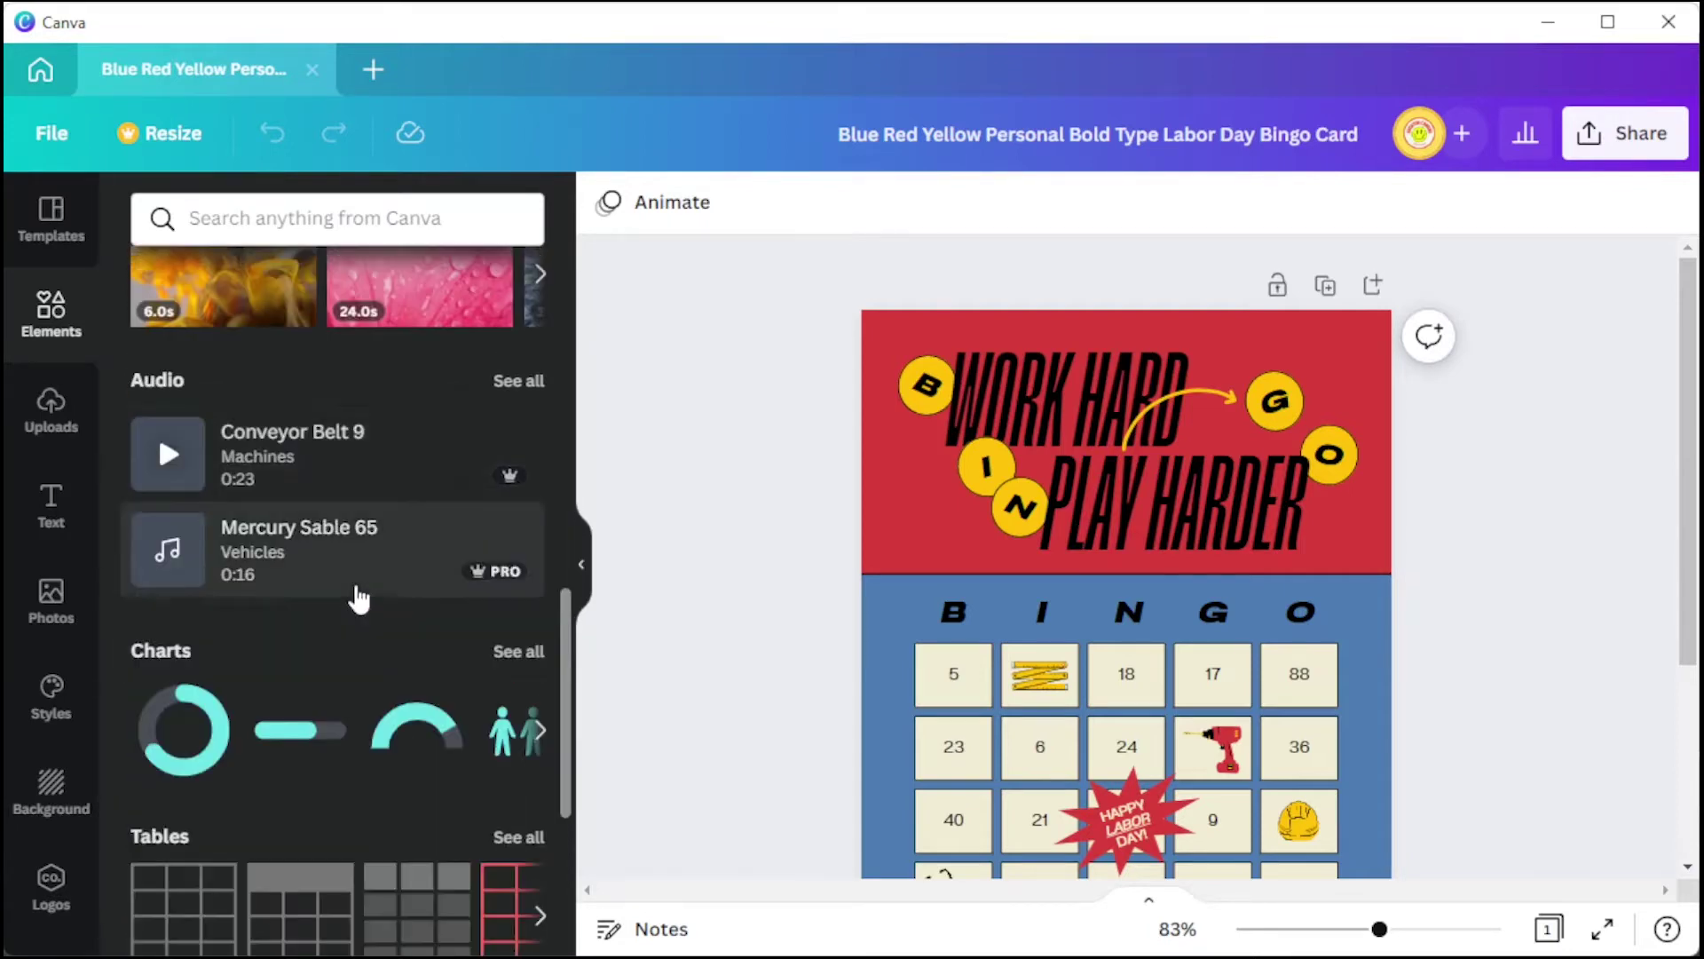
pyautogui.scroll(-6, 357, 597)
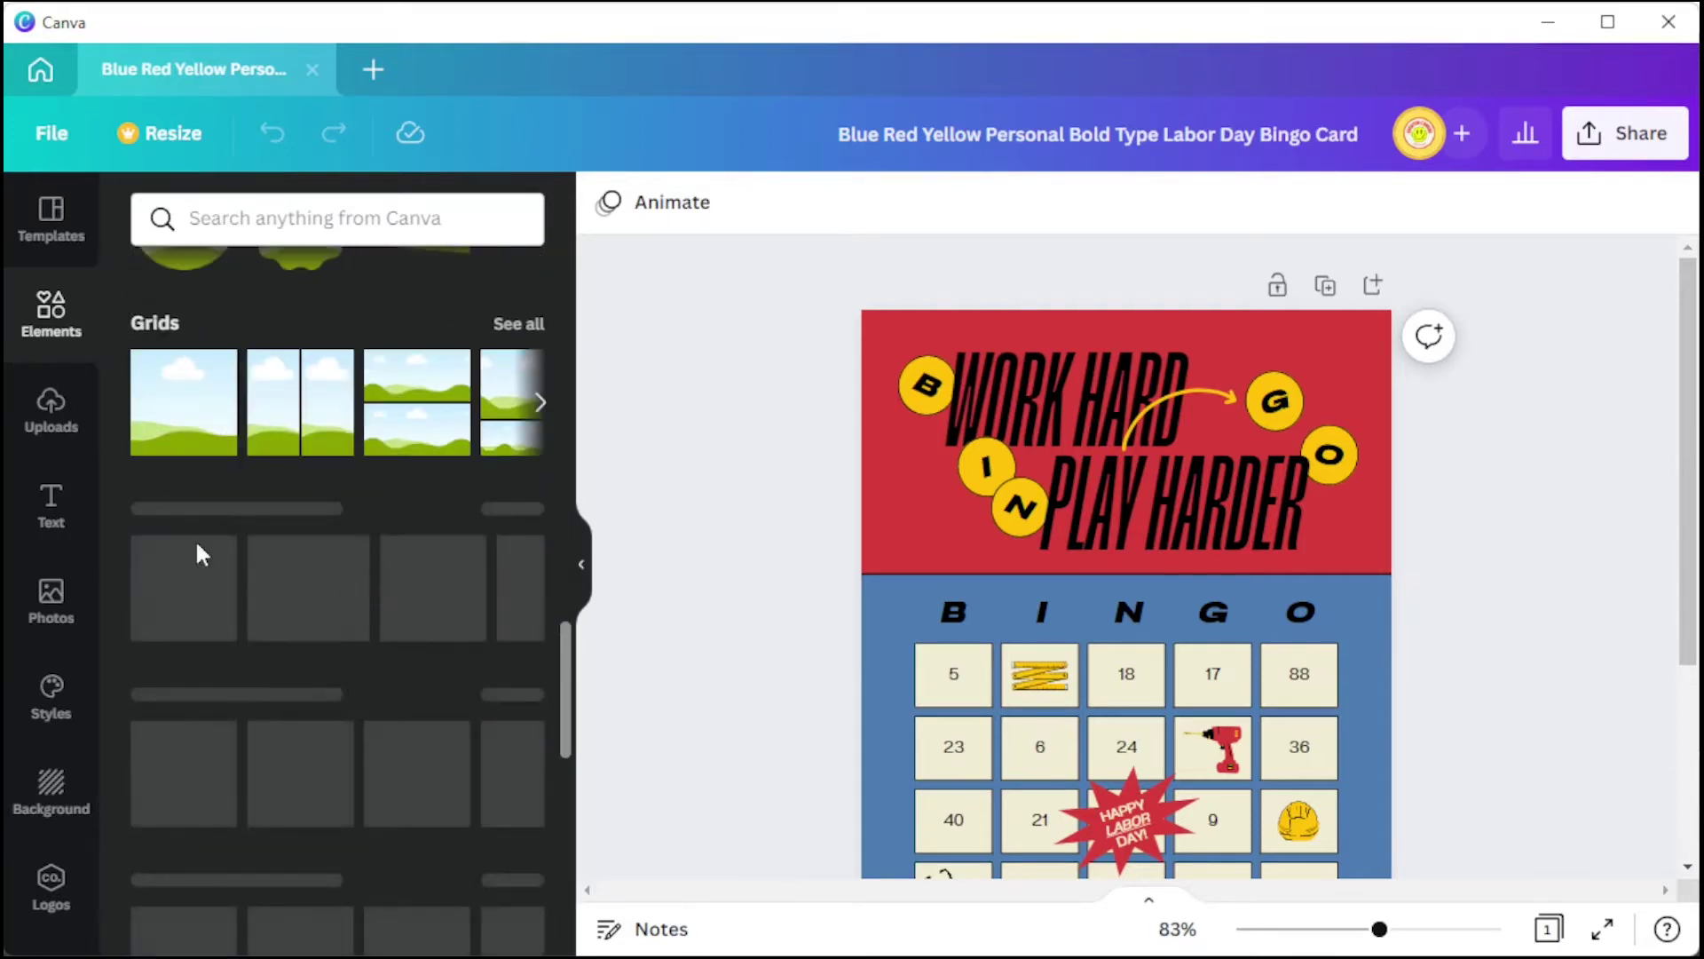
pyautogui.scroll(-2, 355, 608)
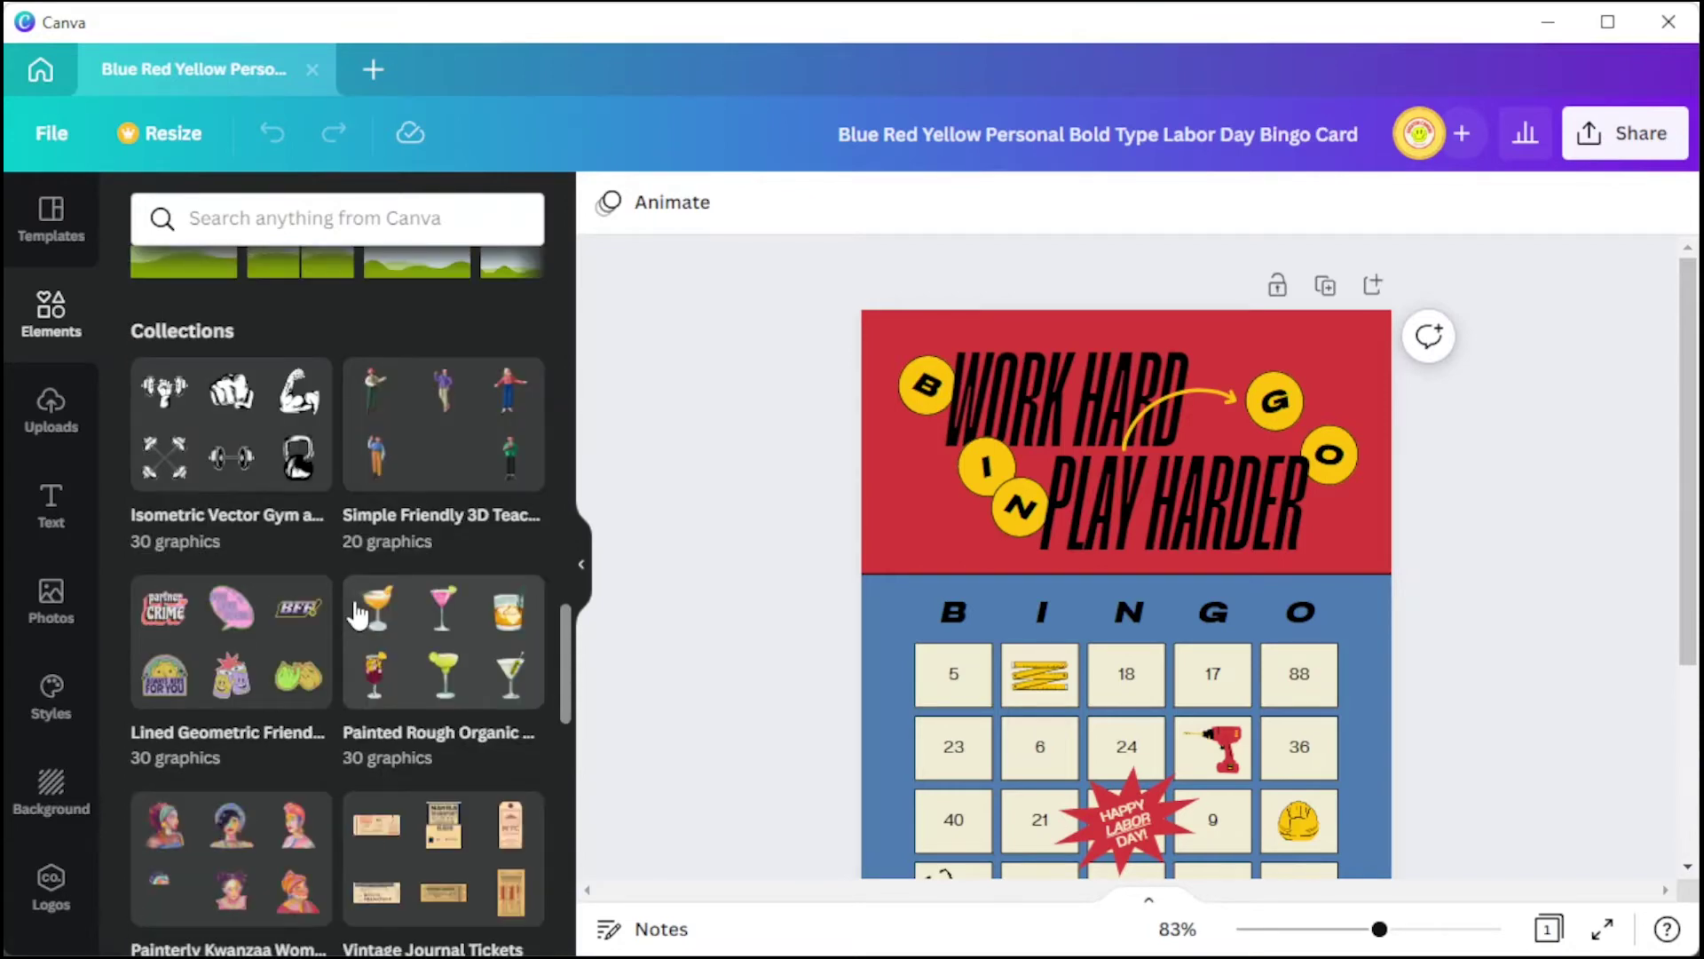
pyautogui.scroll(-8, 358, 613)
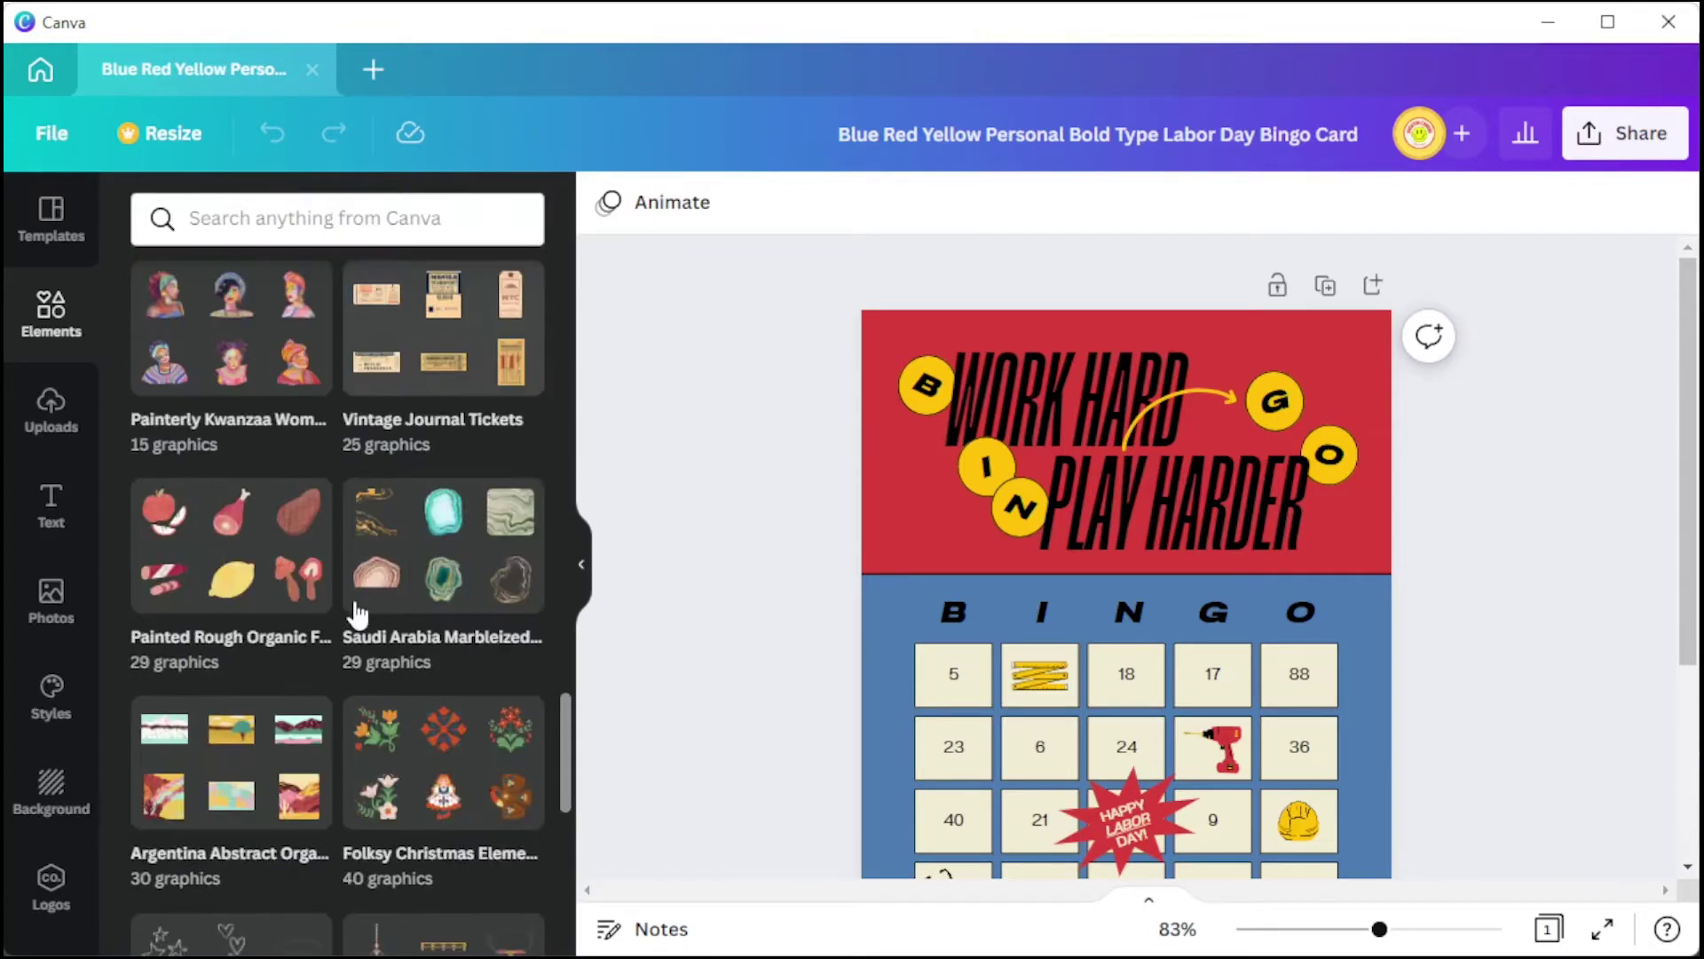
pyautogui.scroll(-6, 358, 613)
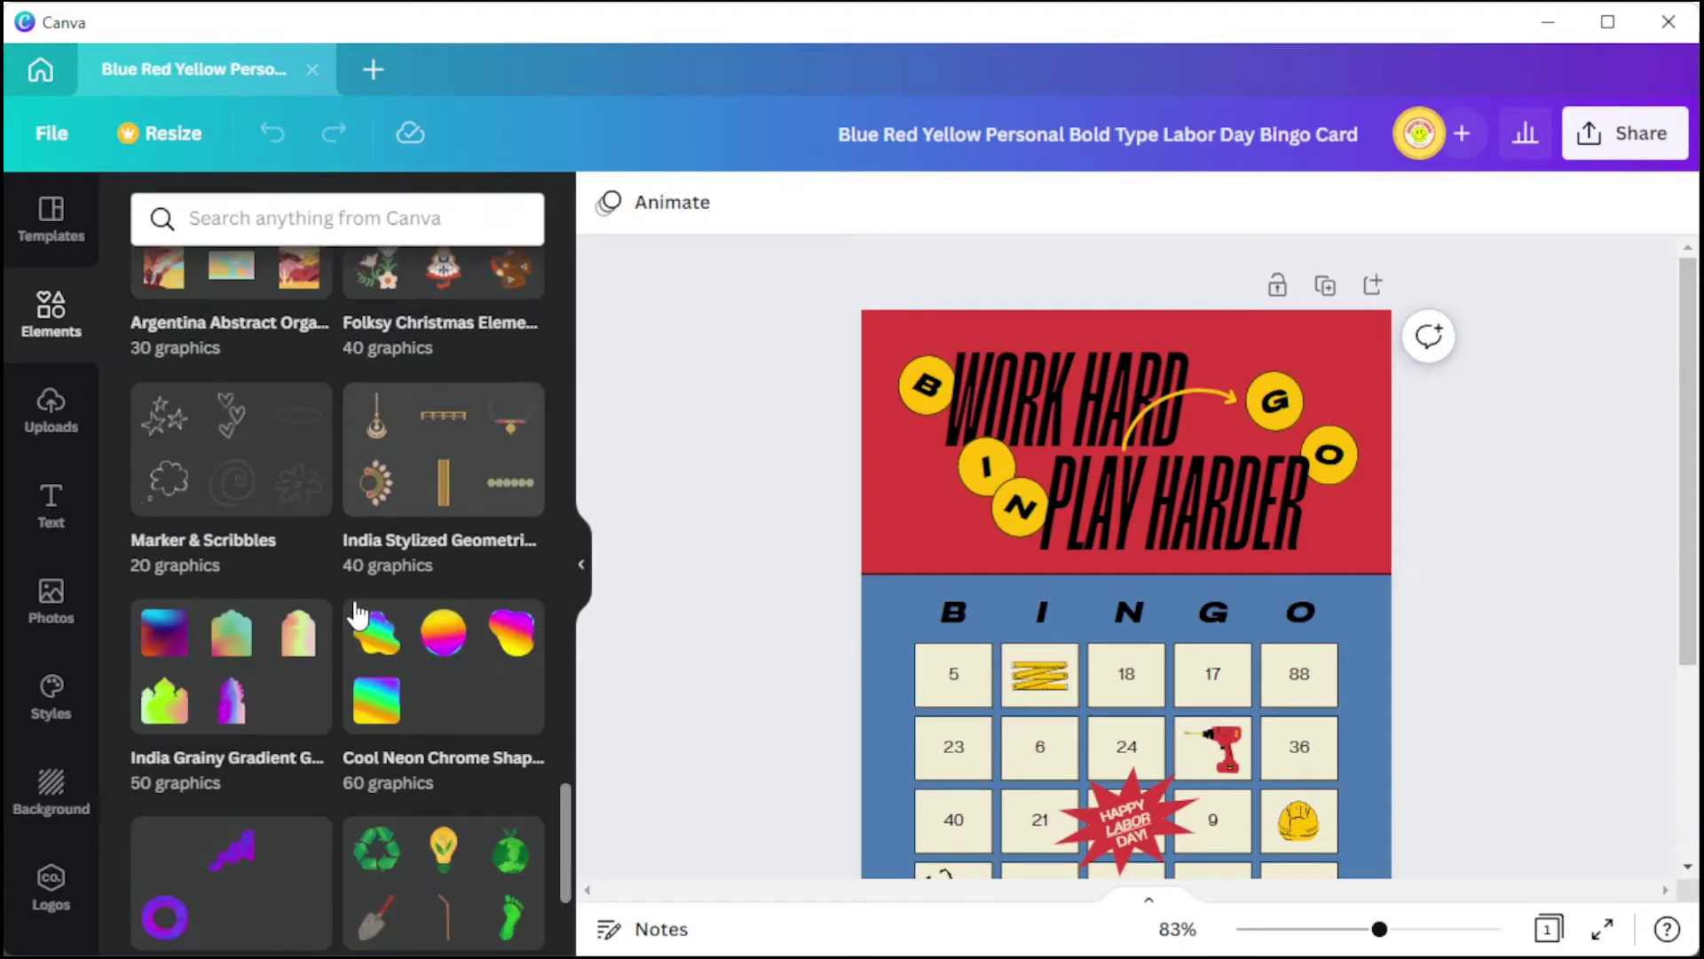
pyautogui.scroll(-4, 355, 611)
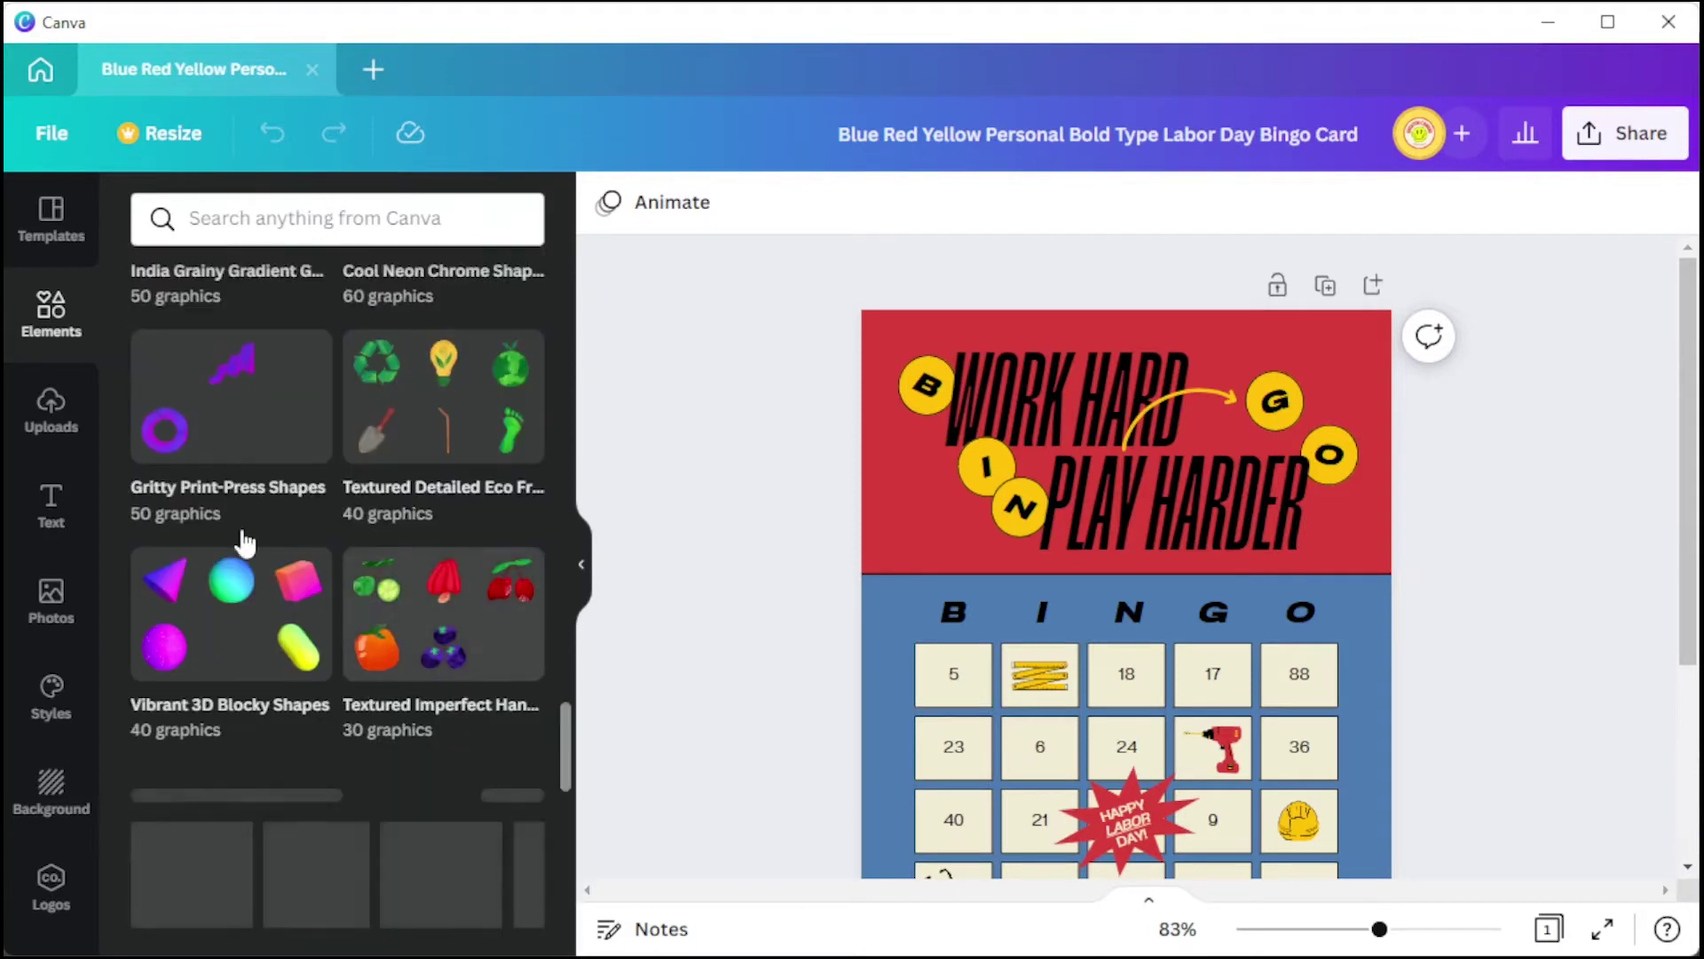
# Look over the uploaded media types and the ready-made font combinations.
pyautogui.click(50, 408)
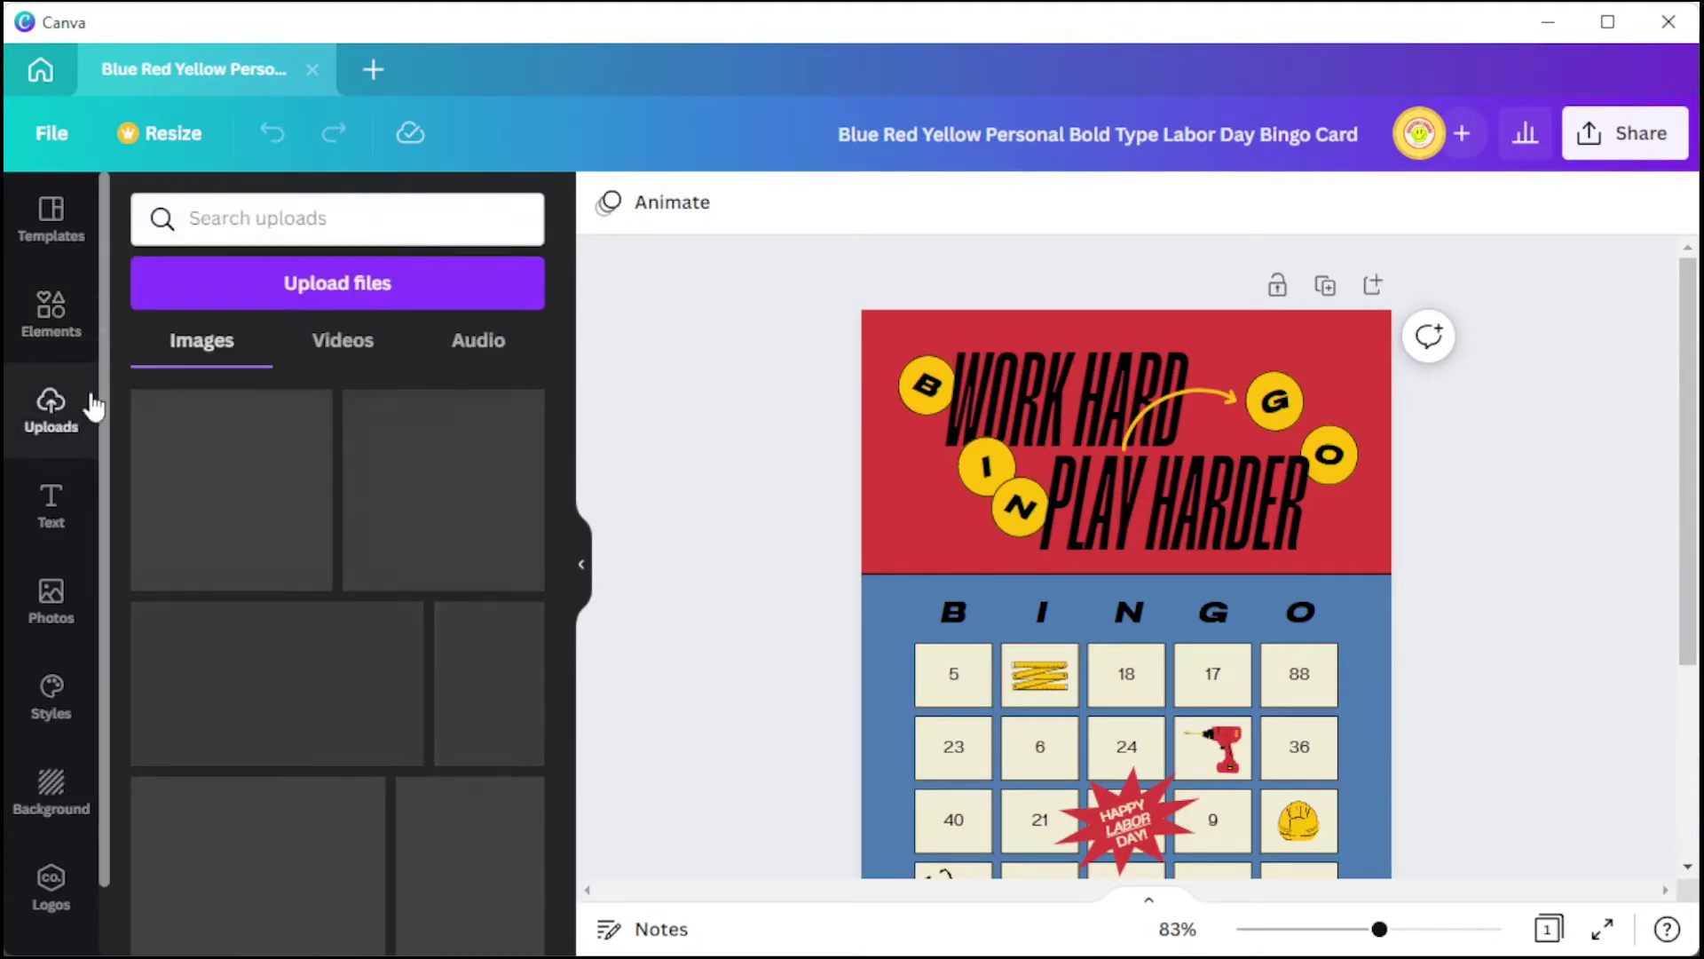
pyautogui.click(355, 339)
pyautogui.click(201, 341)
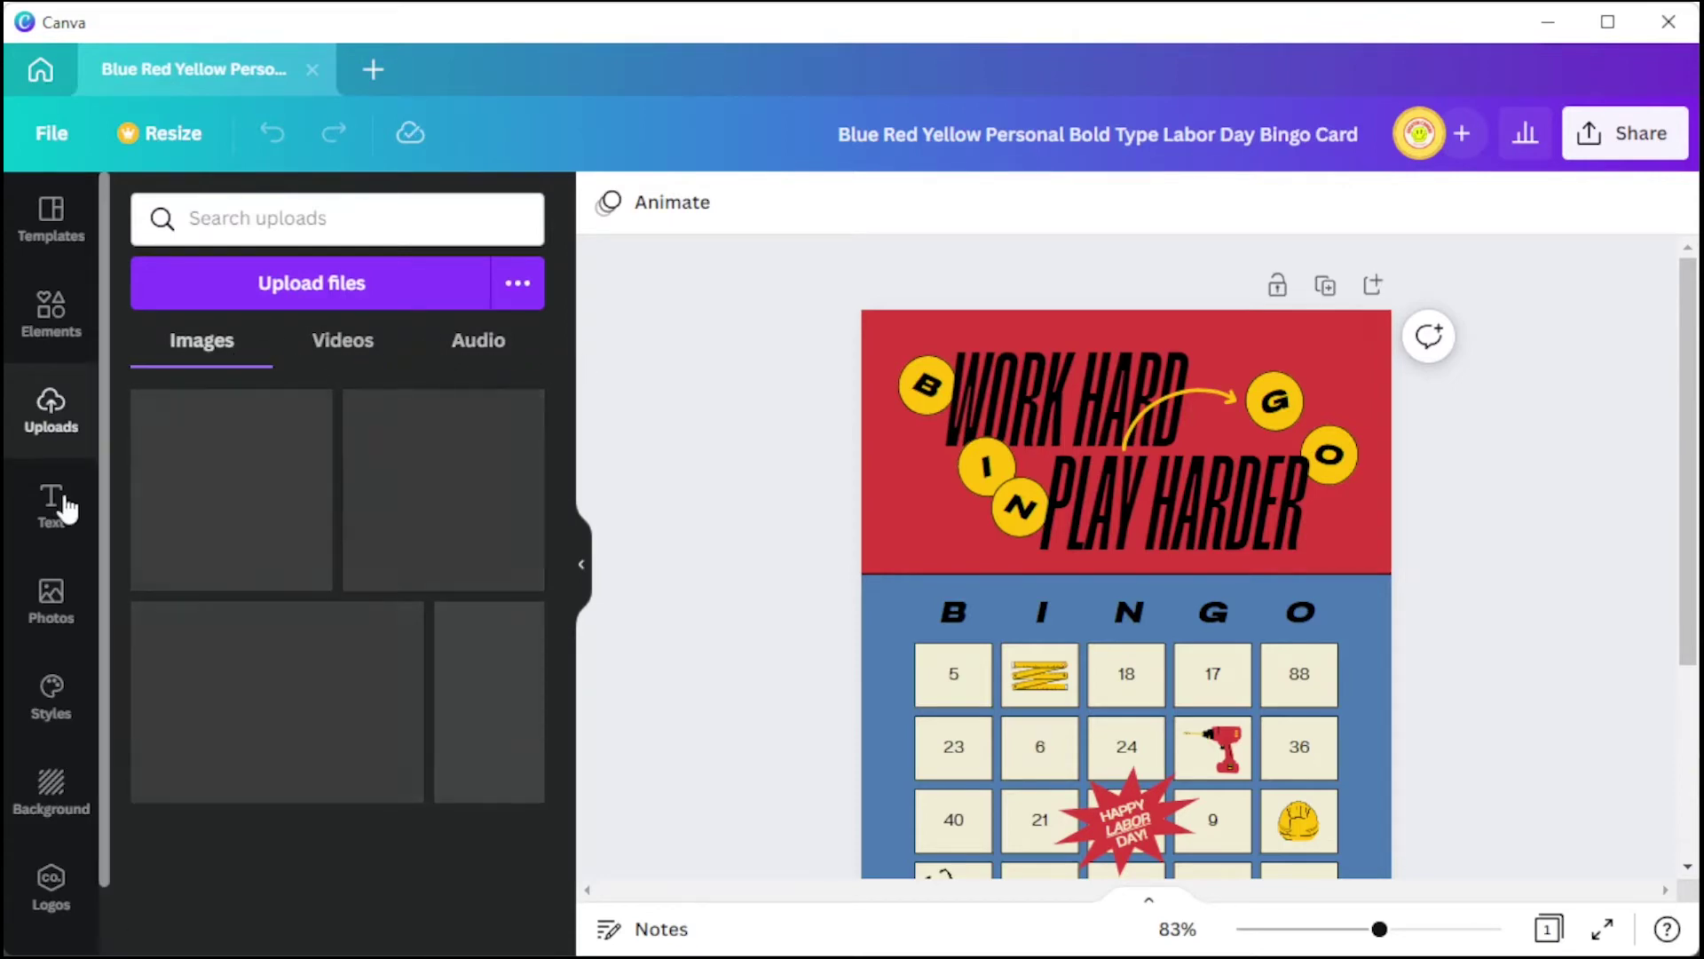
pyautogui.click(52, 502)
pyautogui.scroll(-5, 298, 510)
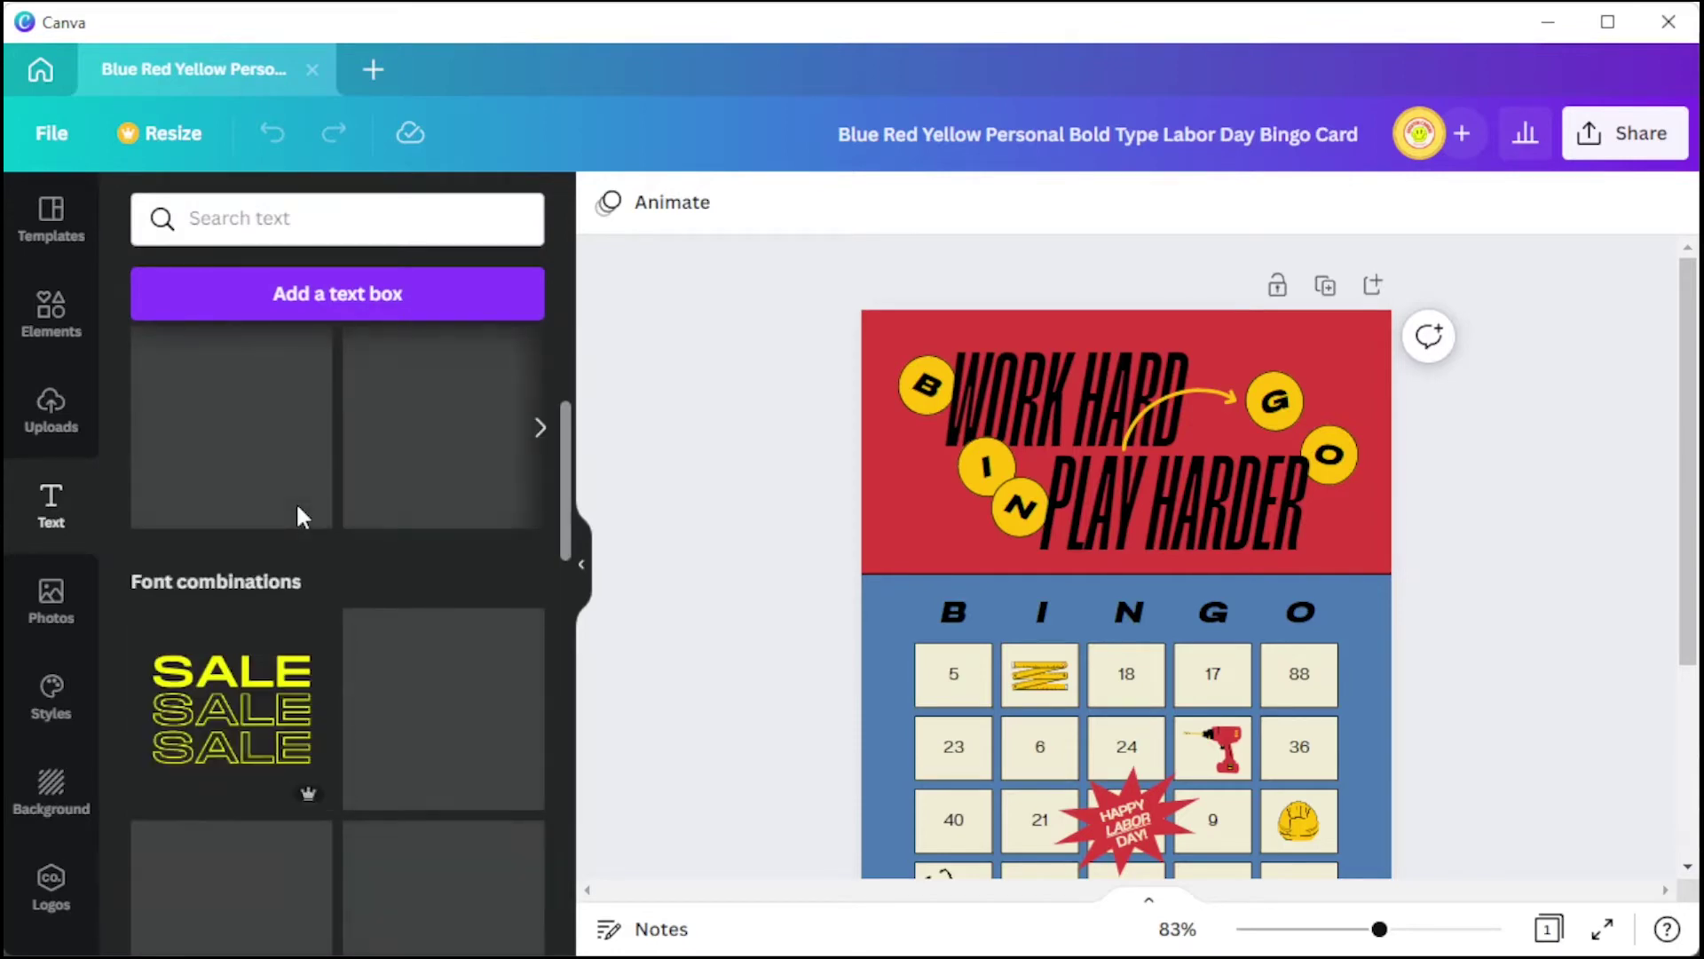
pyautogui.scroll(-2, 296, 514)
pyautogui.scroll(-8, 426, 572)
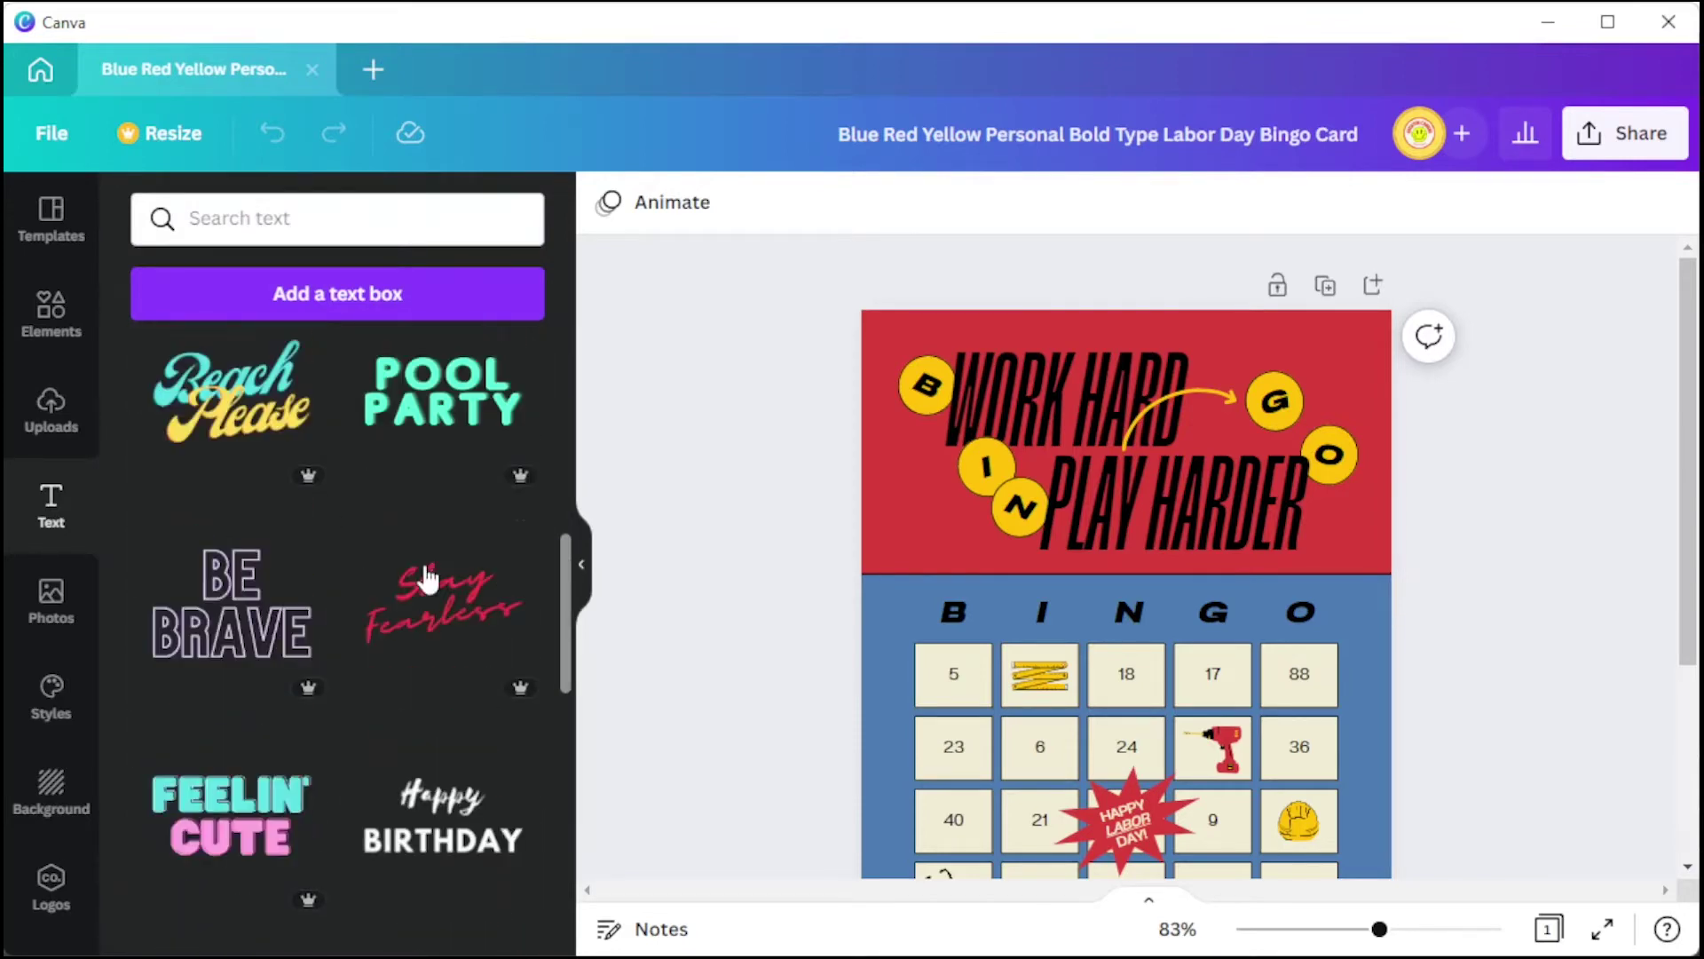
pyautogui.scroll(-4, 253, 582)
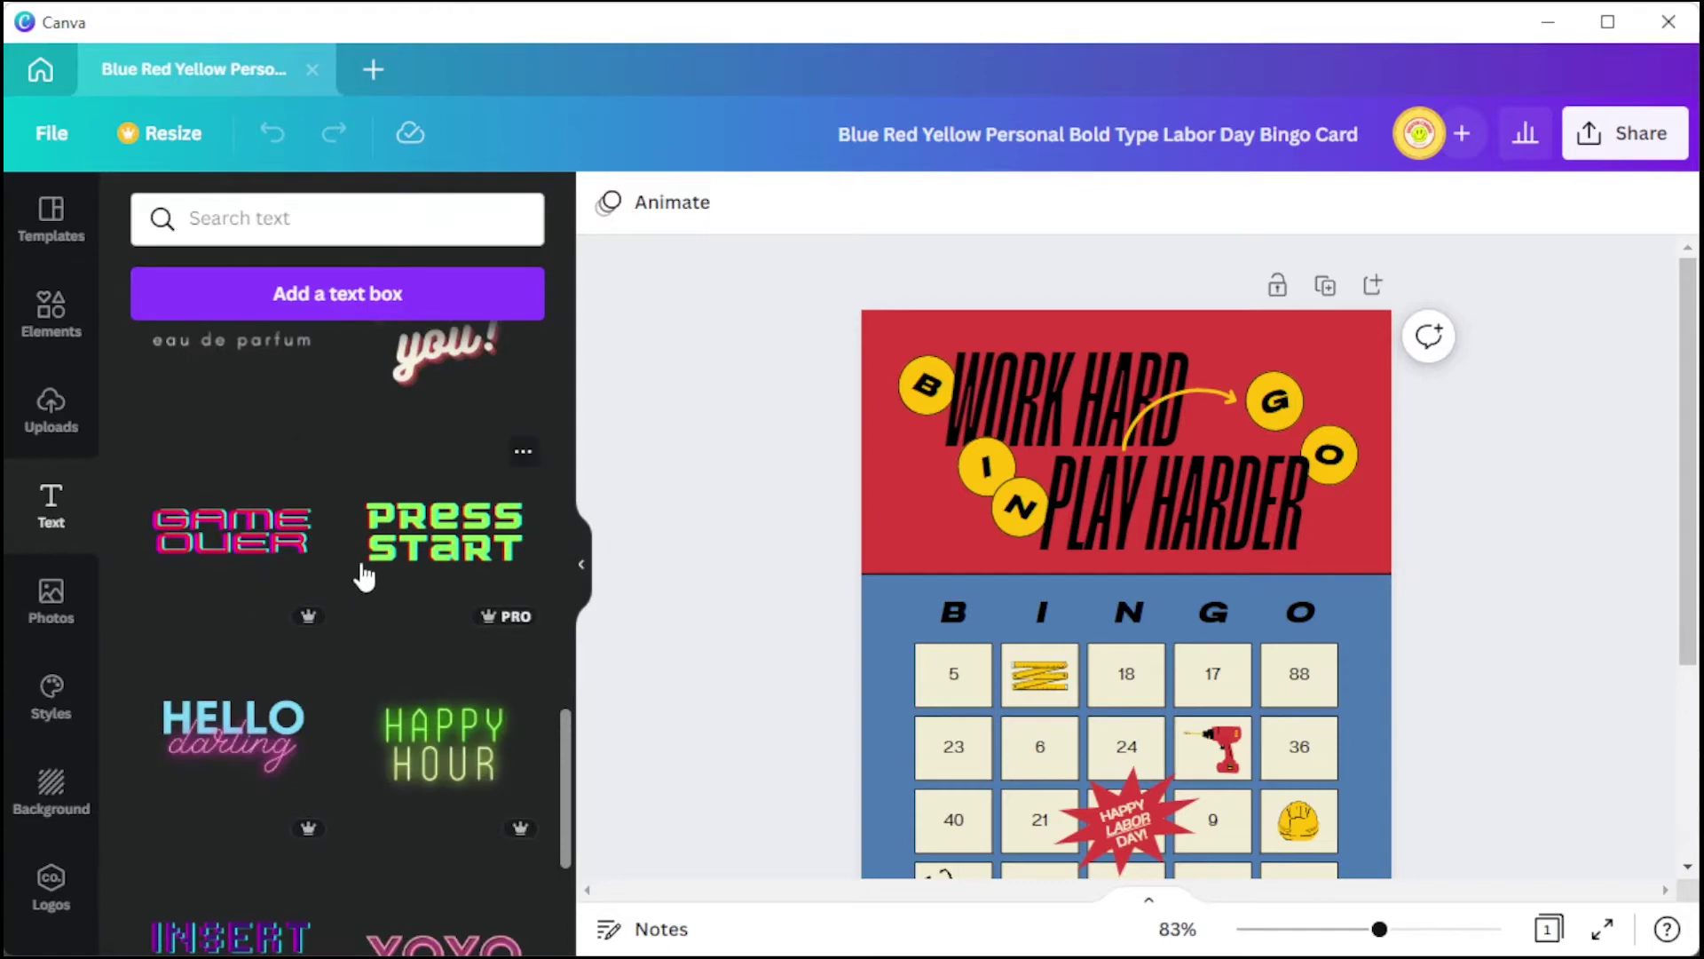
# Preview the Pan and Ascend text animations on the PLAY HARDER title line.
pyautogui.click(1128, 494)
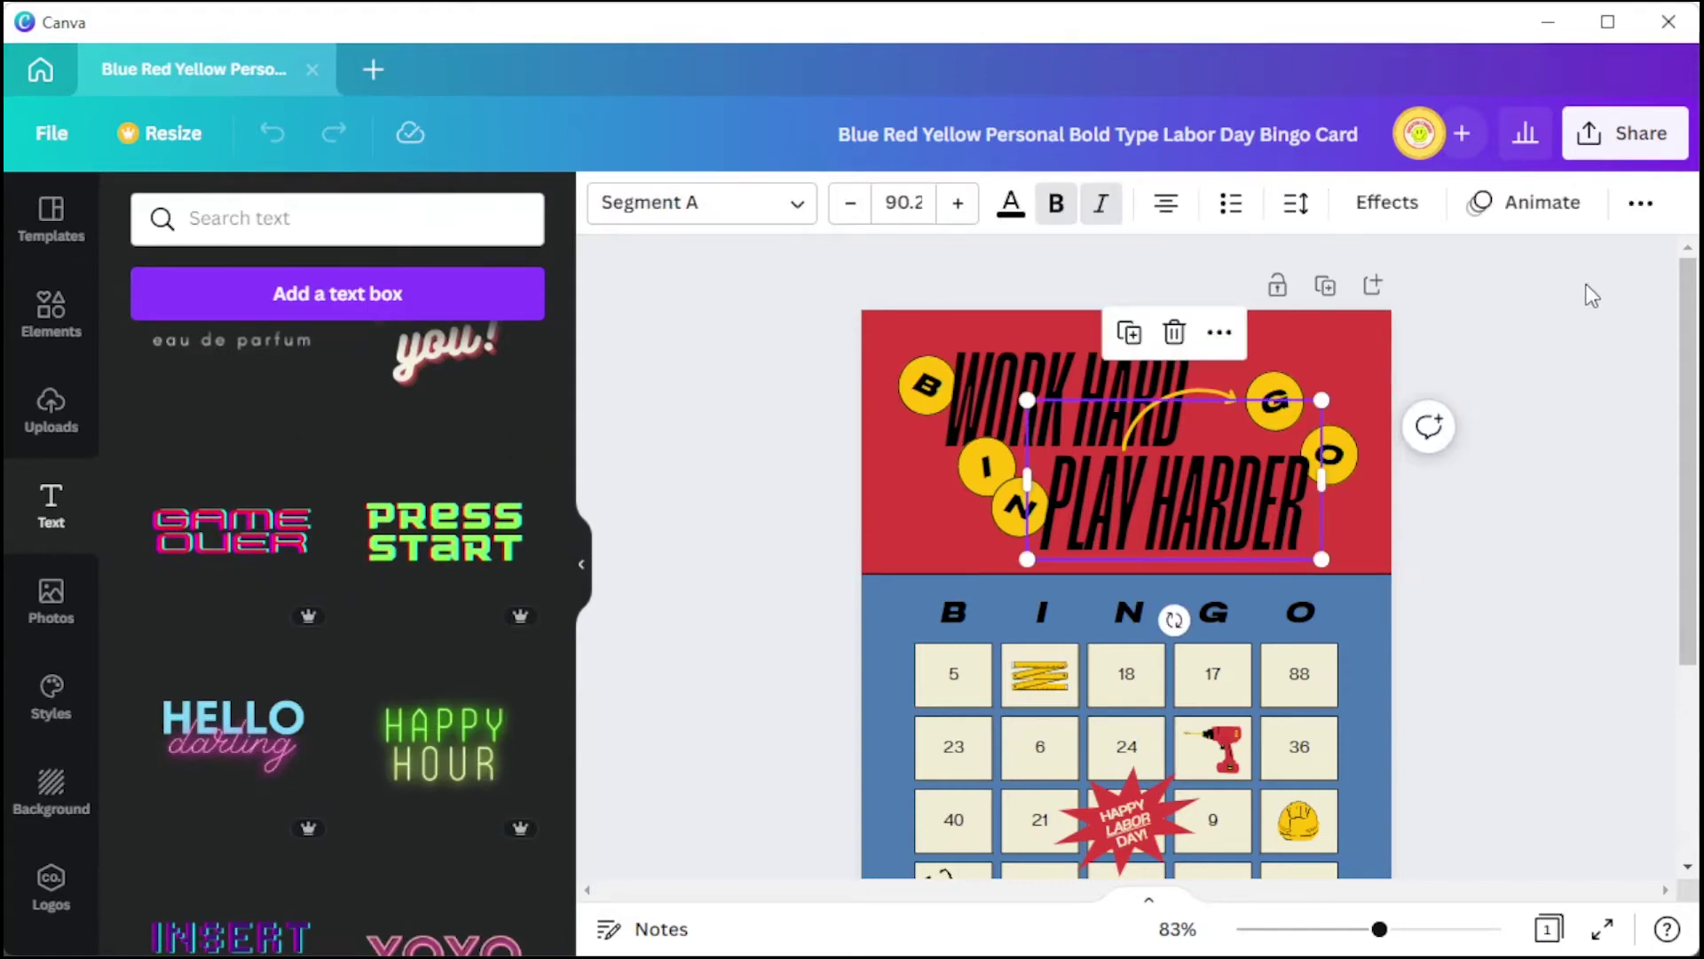
pyautogui.click(1525, 203)
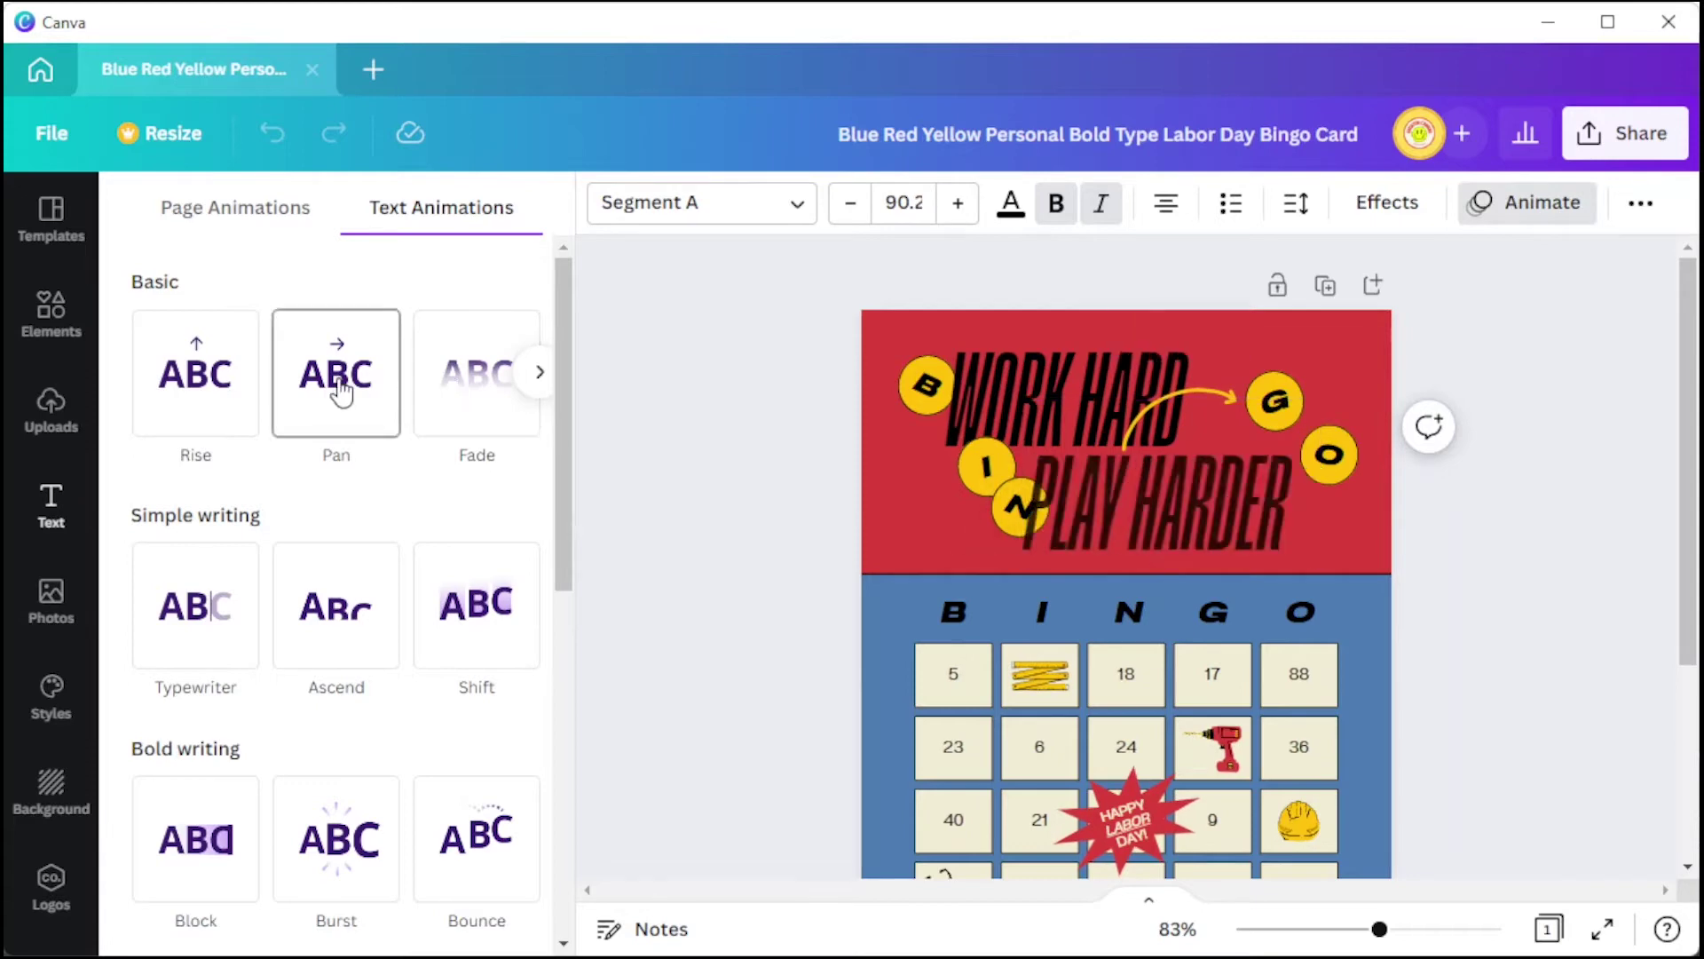
pyautogui.click(345, 632)
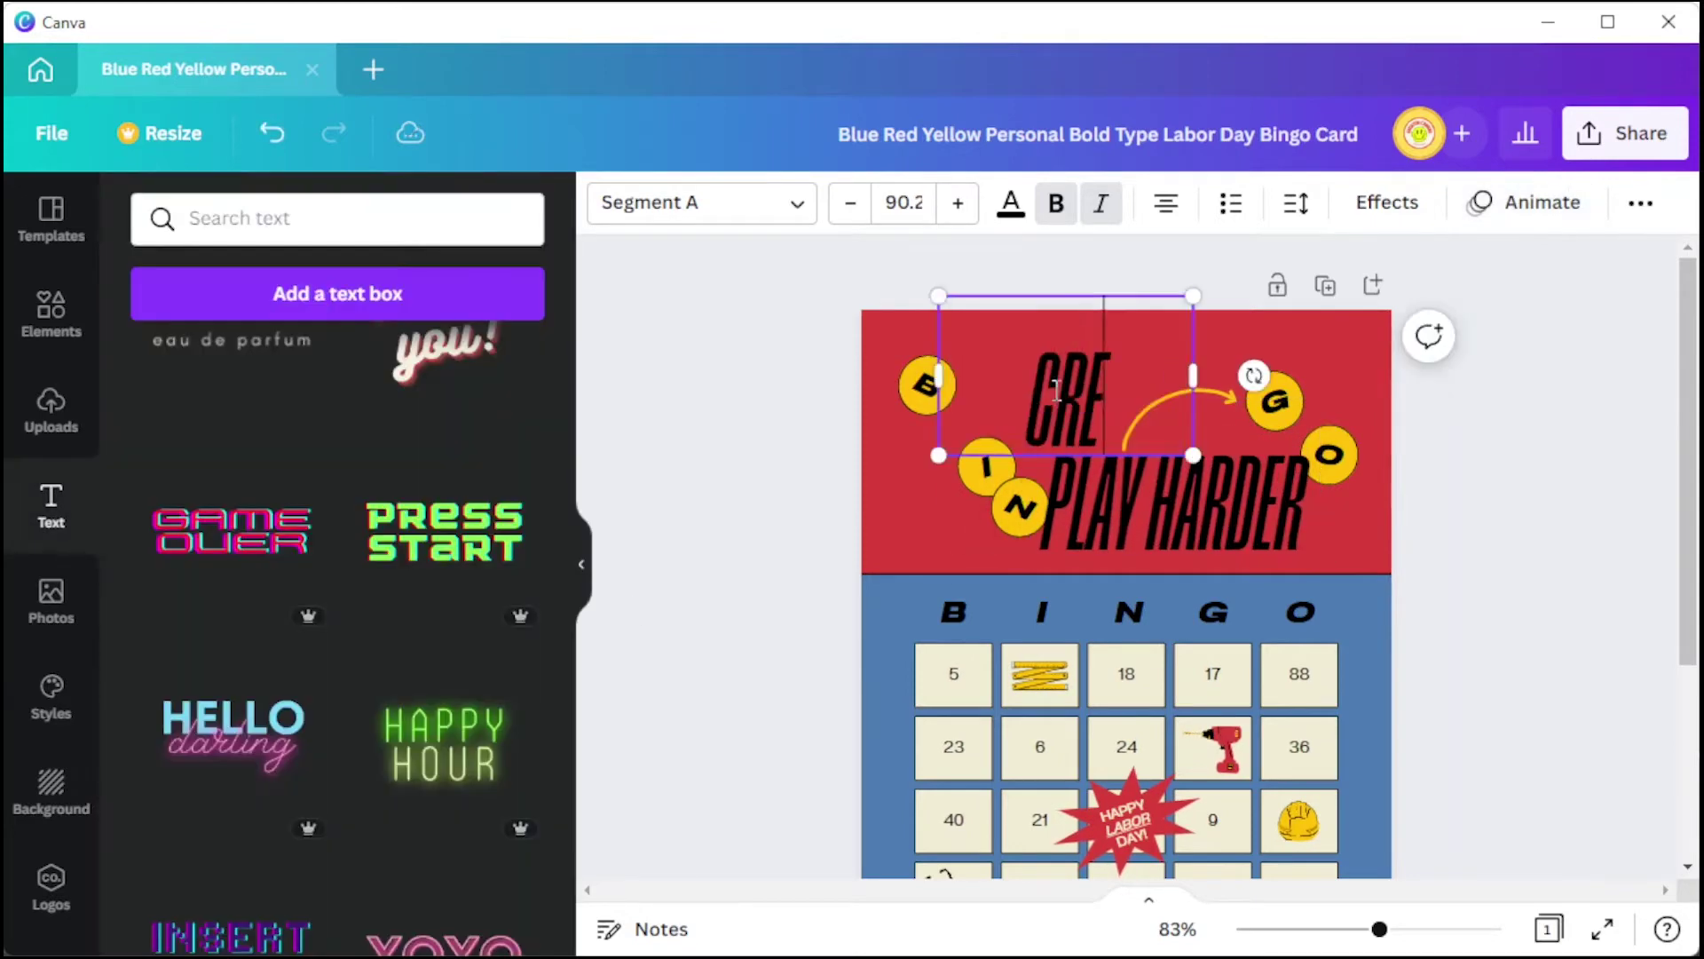
# Change the two title lines to CREATOR and CANVAS and center them closer together in the header.
pyautogui.moveTo(1128, 413); pyautogui.dragTo(1154, 413)
pyautogui.moveTo(1225, 515); pyautogui.dragTo(1199, 518)
# Shift the round B, I, N and G letters in the header closer to the title text.
pyautogui.moveTo(927, 385); pyautogui.dragTo(991, 373)
pyautogui.click(986, 466)
pyautogui.moveTo(986, 466); pyautogui.dragTo(994, 449)
pyautogui.click(968, 506)
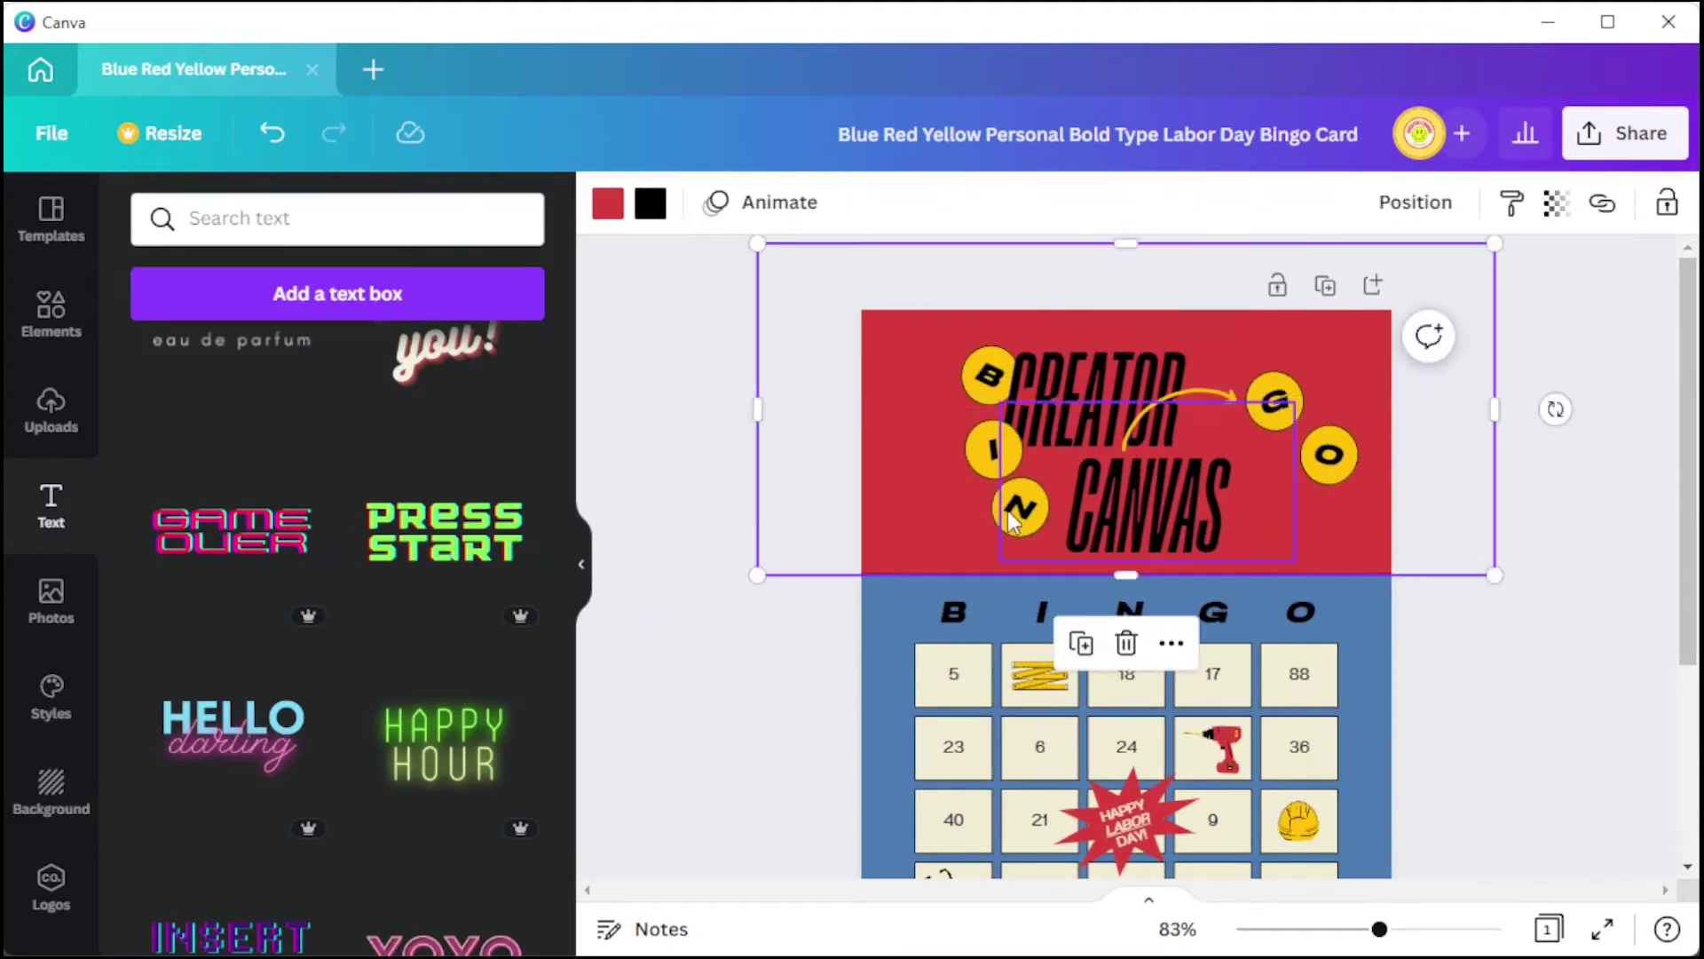
pyautogui.click(1023, 505)
pyautogui.moveTo(1174, 524); pyautogui.dragTo(1087, 506)
pyautogui.click(1415, 617)
pyautogui.click(1023, 506)
pyautogui.click(1074, 524)
pyautogui.moveTo(1278, 408); pyautogui.dragTo(1237, 435)
pyautogui.click(1545, 567)
# Rearrange the title words and delete the decorative letter circles around them.
pyautogui.doubleClick(1091, 399)
pyautogui.moveTo(1190, 392); pyautogui.dragTo(1264, 383)
pyautogui.click(989, 376)
pyautogui.moveTo(1089, 350); pyautogui.dragTo(1065, 307)
pyautogui.click(1099, 497)
pyautogui.moveTo(1099, 497); pyautogui.dragTo(1153, 497)
pyautogui.moveTo(1237, 550); pyautogui.dragTo(1394, 417)
pyautogui.moveTo(999, 386); pyautogui.dragTo(1072, 551)
pyautogui.press('Delete')
pyautogui.click(1252, 507)
pyautogui.press('Delete')
# Place CREATOR and CANVAS side by side on one line across the header and delete the leftover decoration.
pyautogui.moveTo(1154, 382); pyautogui.dragTo(1008, 453)
pyautogui.moveTo(1132, 349); pyautogui.dragTo(1154, 338)
pyautogui.moveTo(1322, 359); pyautogui.dragTo(1254, 455)
pyautogui.moveTo(1362, 350); pyautogui.dragTo(1383, 338)
pyautogui.moveTo(1272, 384); pyautogui.dragTo(1126, 529)
pyautogui.press('Delete')
# Search the elements library for "y2k".
pyautogui.click(50, 312)
pyautogui.click(282, 219)
pyautogui.write('y2k')
pyautogui.press('Return')
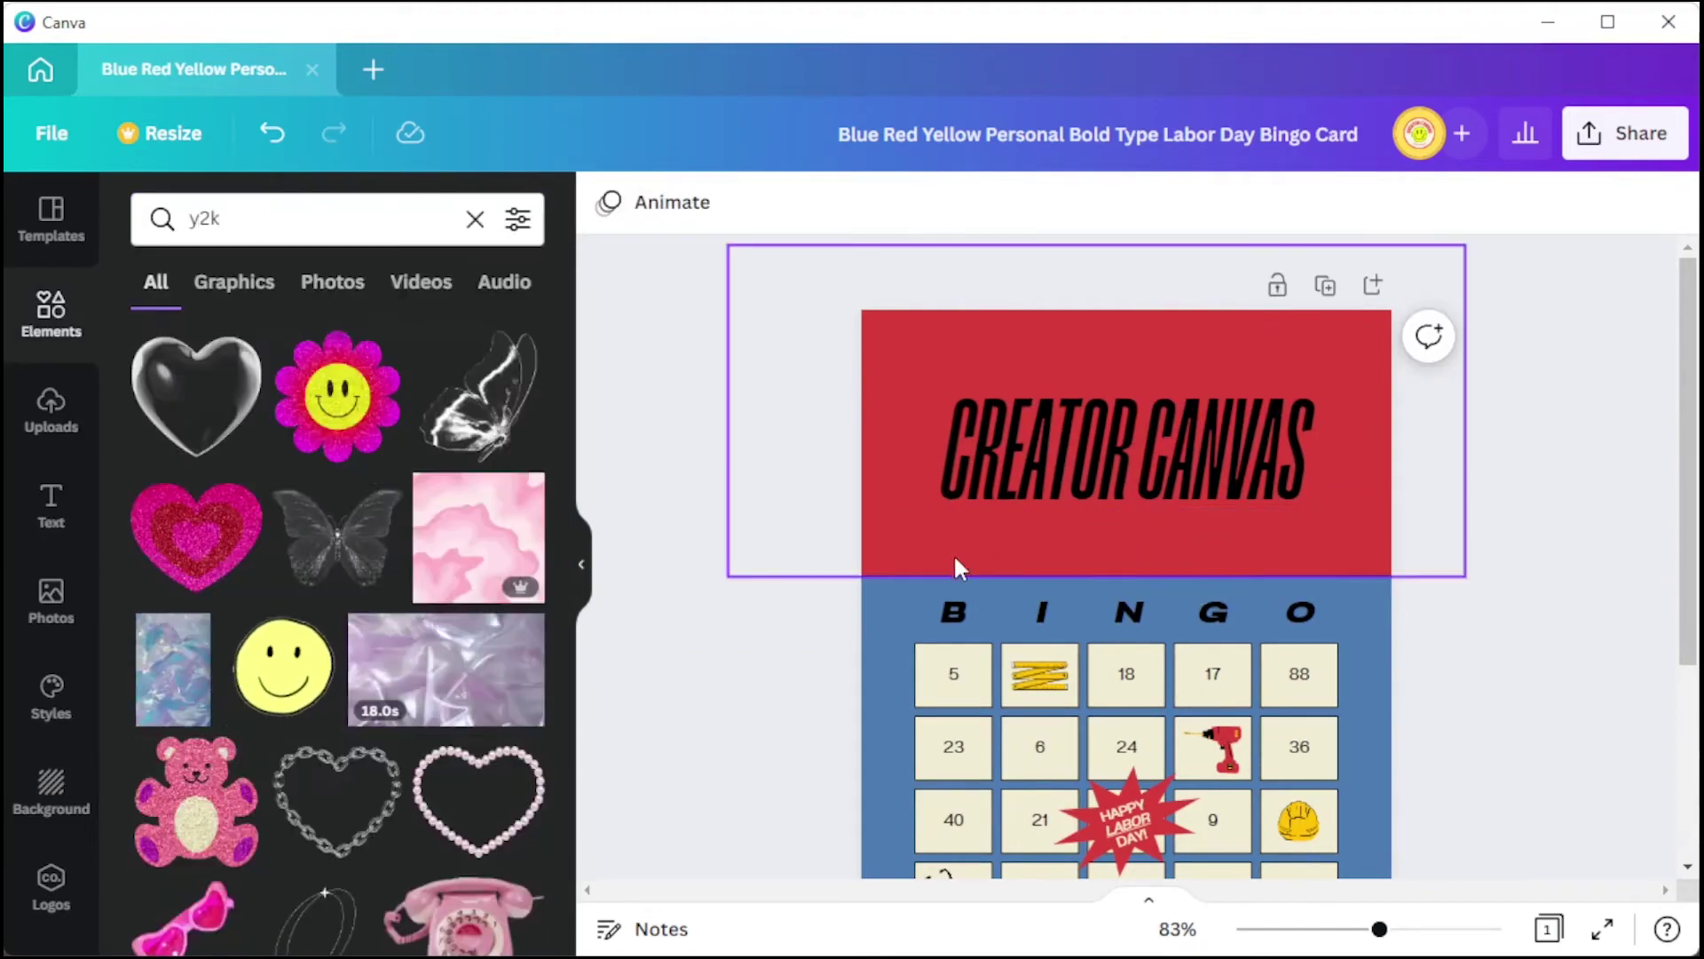
# Color the word CREATOR cream and the card background behind the grid yellow.
pyautogui.click(1011, 463)
pyautogui.click(1011, 203)
pyautogui.click(518, 339)
pyautogui.click(1278, 363)
pyautogui.doubleClick(1278, 364)
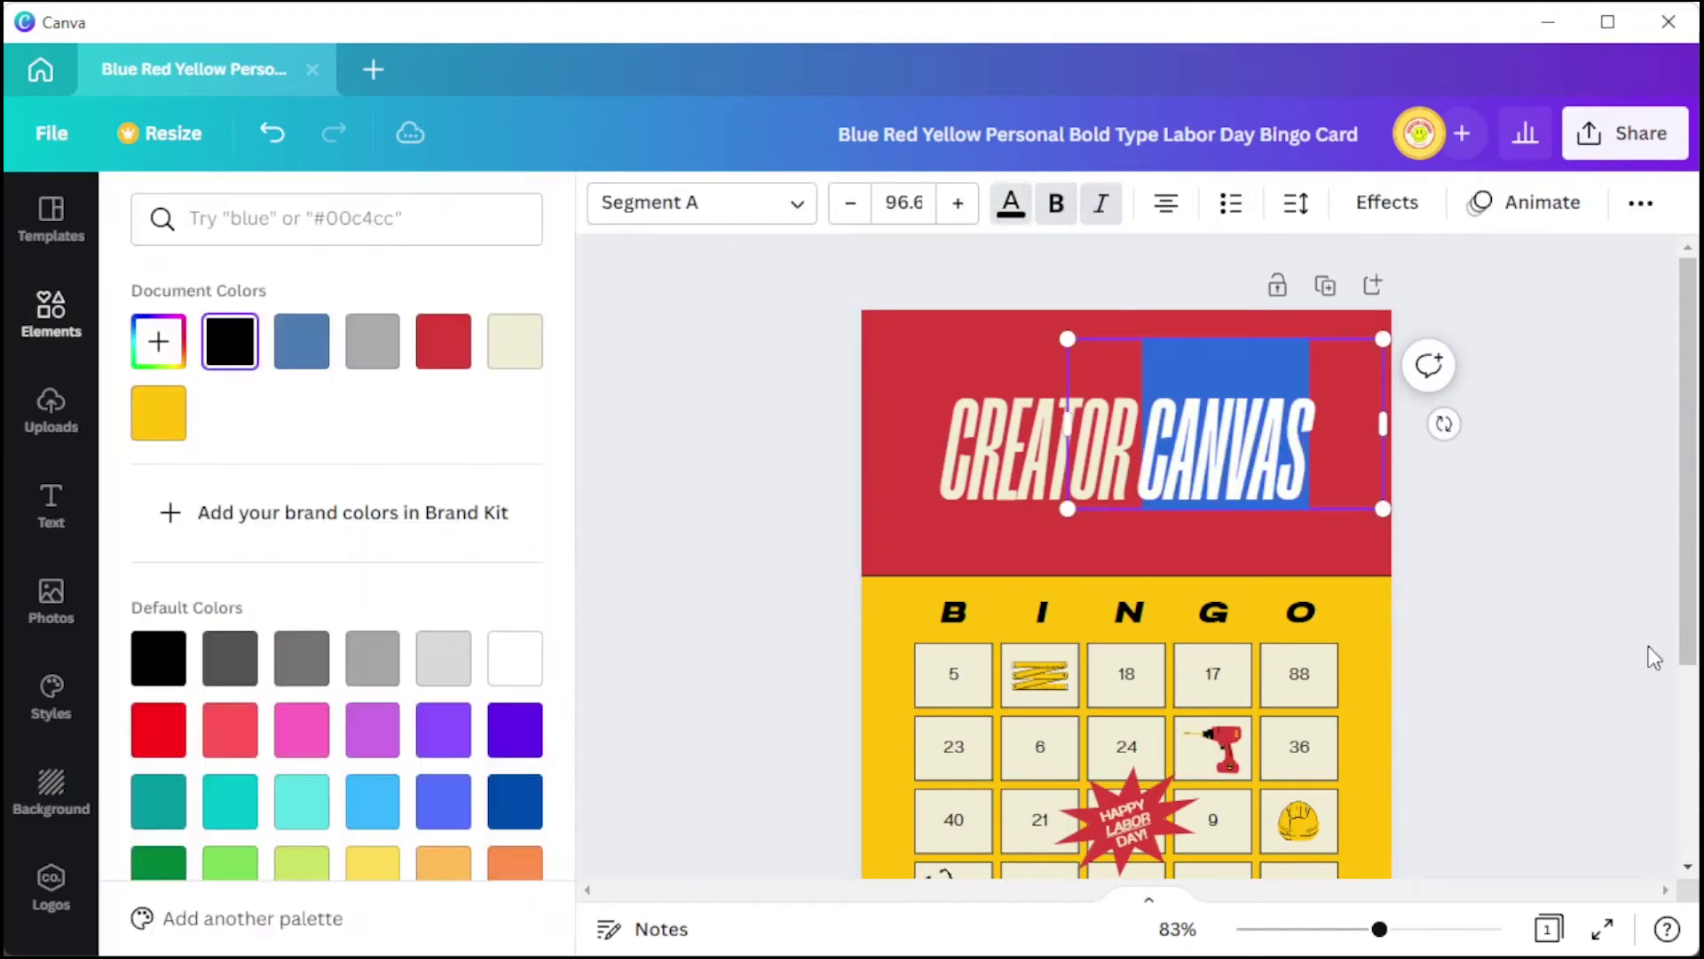
# Move the red header block up slightly to leave more yellow space above the BINGO letters.
pyautogui.click(984, 568)
pyautogui.click(957, 593)
pyautogui.moveTo(943, 569); pyautogui.dragTo(971, 541)
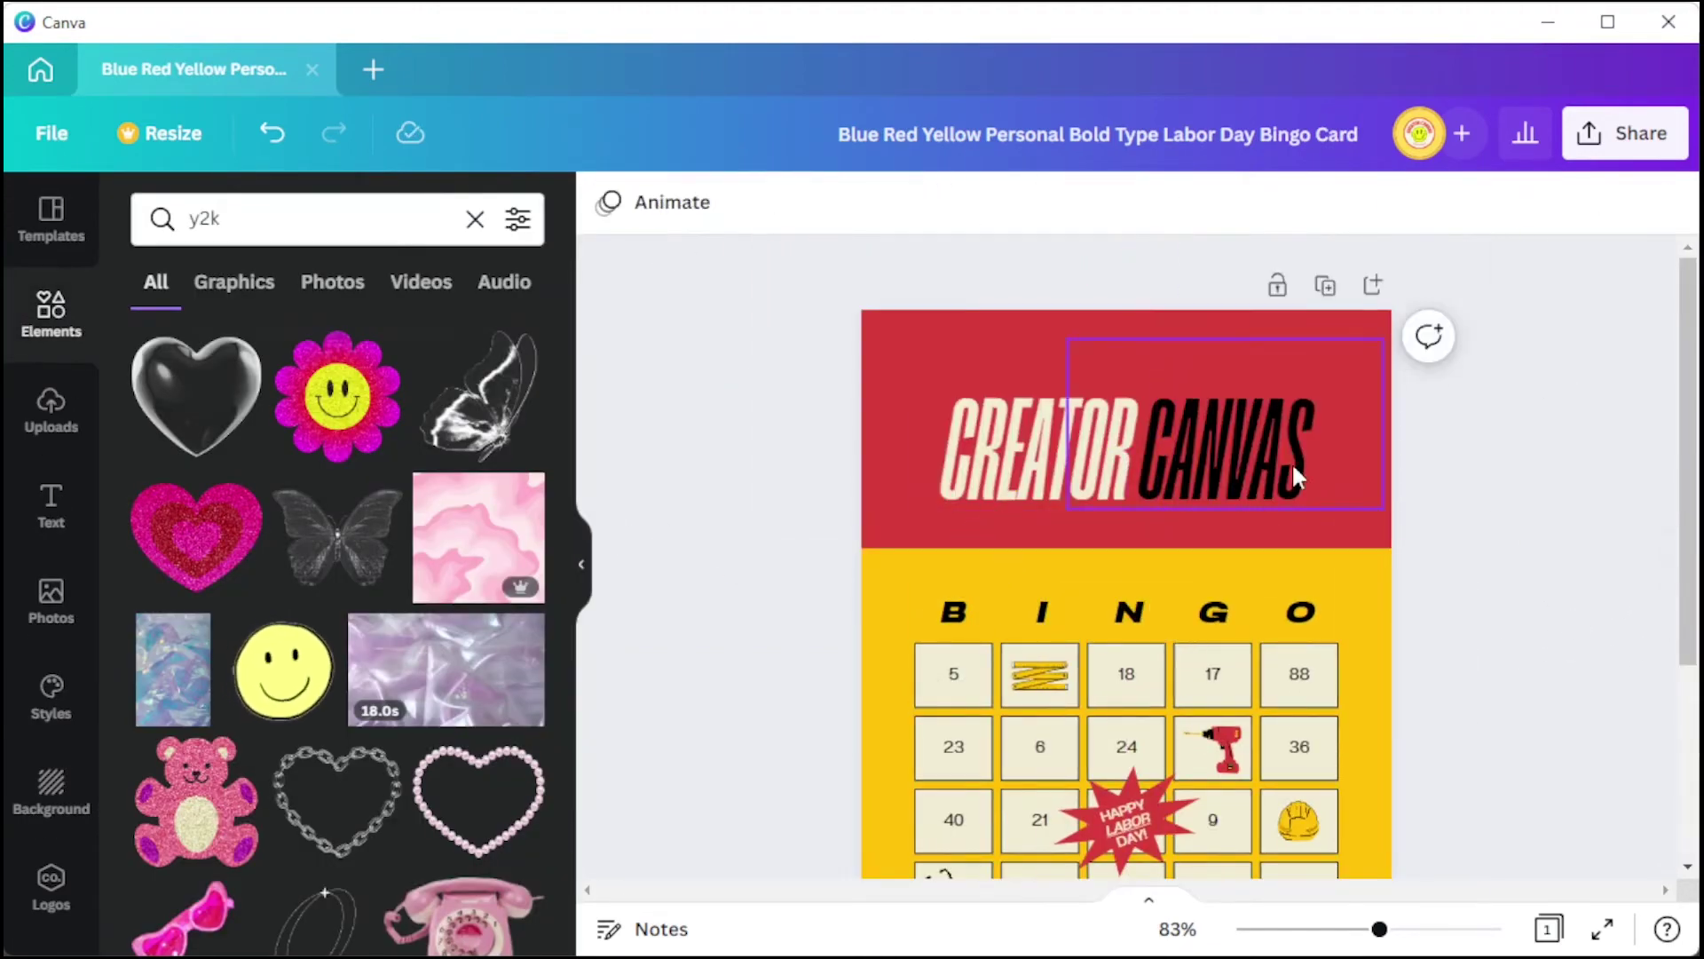
# Enlarge CREATOR and CANVAS to span the header's width, with CANVAS at about font size 124.
pyautogui.click(1293, 476)
pyautogui.click(1008, 453)
pyautogui.moveTo(899, 338); pyautogui.dragTo(829, 295)
pyautogui.moveTo(1057, 436); pyautogui.dragTo(1058, 445)
pyautogui.click(1243, 453)
pyautogui.moveTo(1383, 509); pyautogui.dragTo(1465, 552)
pyautogui.moveTo(1341, 475); pyautogui.dragTo(1324, 444)
pyautogui.moveTo(1450, 308); pyautogui.dragTo(1457, 305)
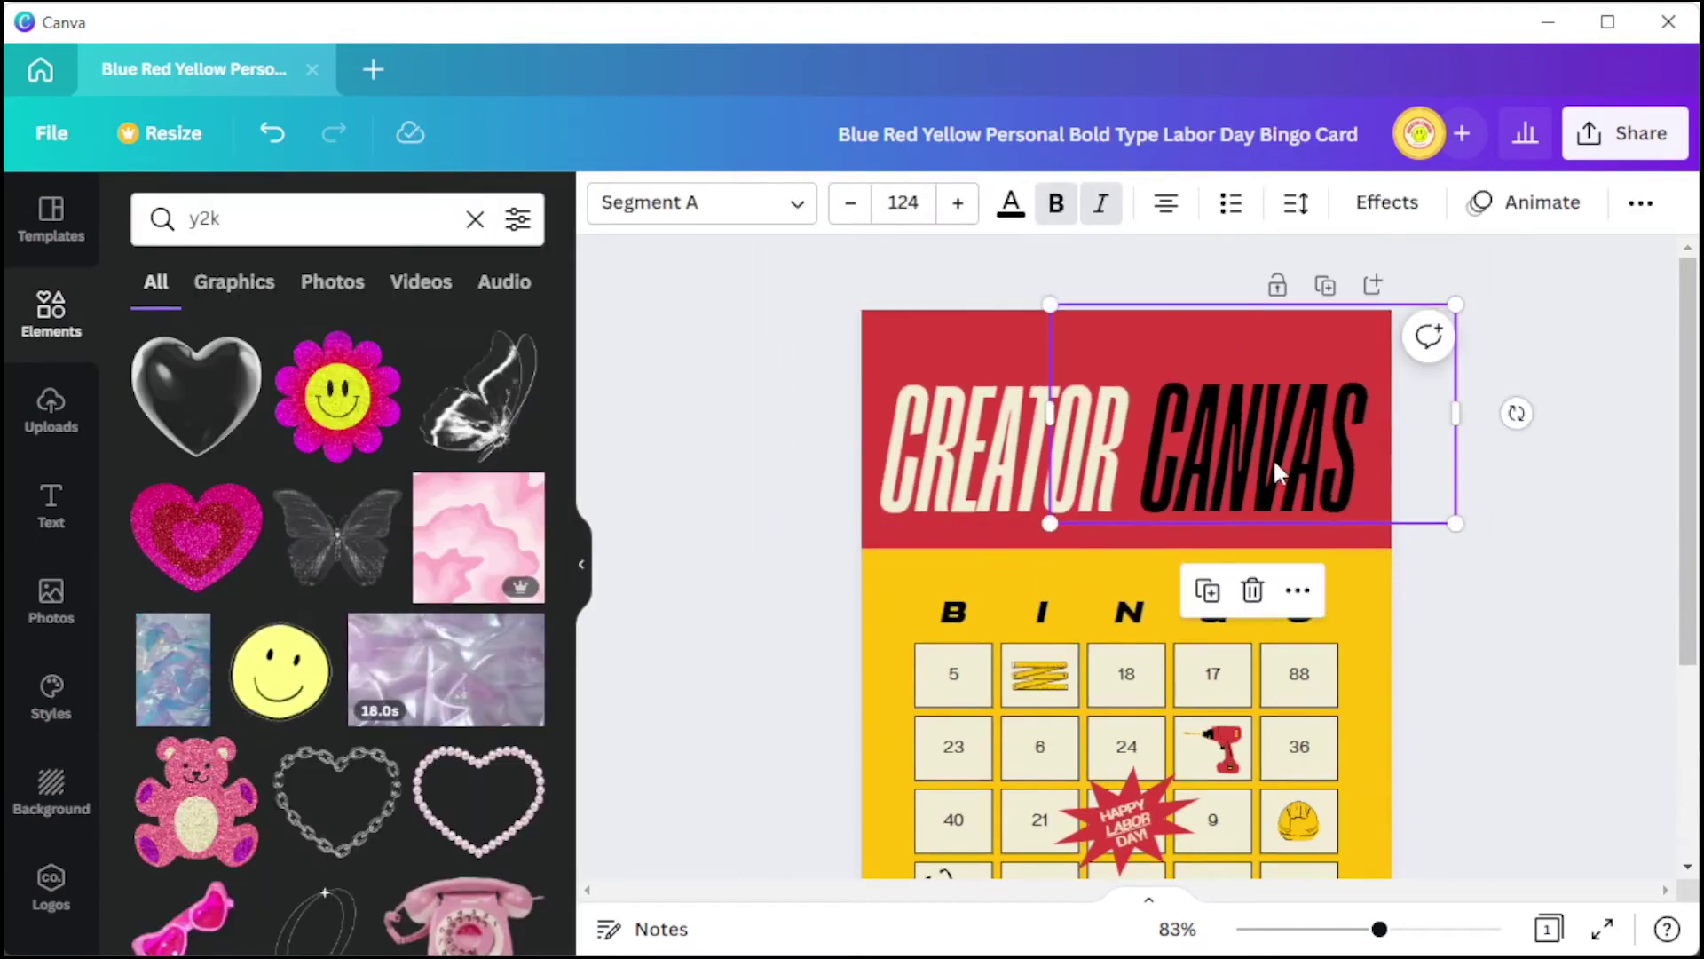
# Move both title words up slightly to center them in the red header.
pyautogui.click(1044, 573)
pyautogui.moveTo(1012, 451); pyautogui.dragTo(1012, 437)
pyautogui.moveTo(1247, 451); pyautogui.dragTo(1247, 437)
pyautogui.click(1598, 685)
# Add the orbit graphic with two stars, enlarge it and place it behind the title.
pyautogui.scroll(-10, 468, 707)
pyautogui.click(327, 599)
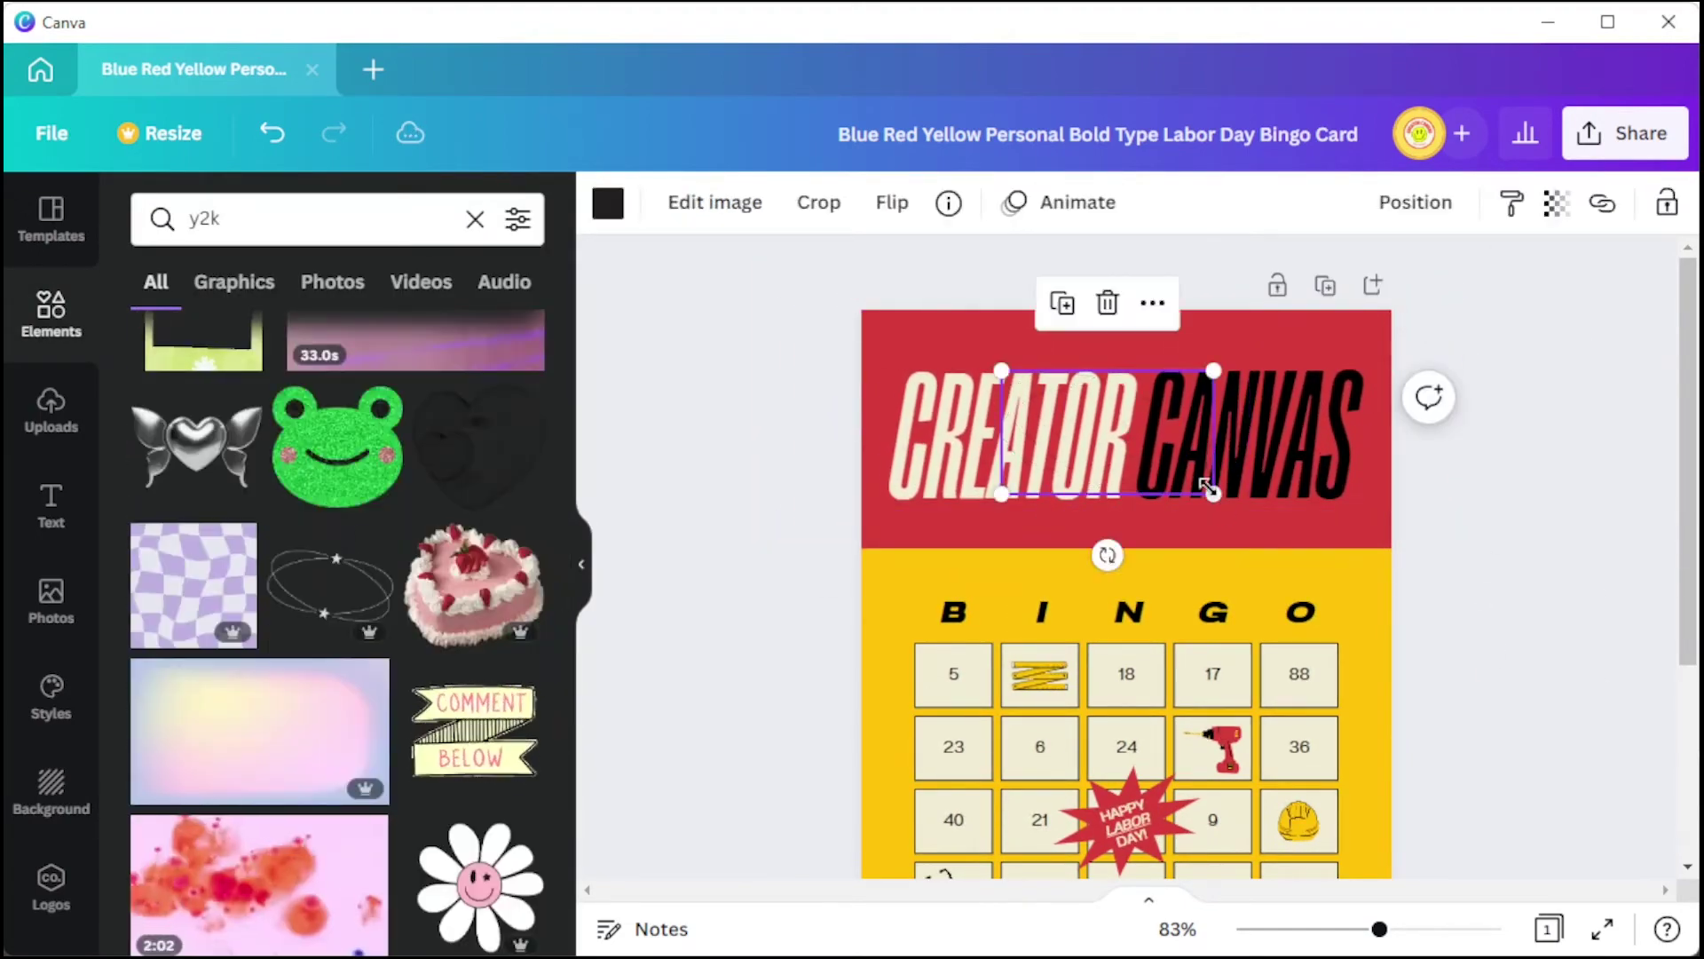
pyautogui.moveTo(1214, 495); pyautogui.dragTo(1430, 620)
pyautogui.moveTo(1215, 495); pyautogui.dragTo(1105, 434)
pyautogui.click(1513, 456)
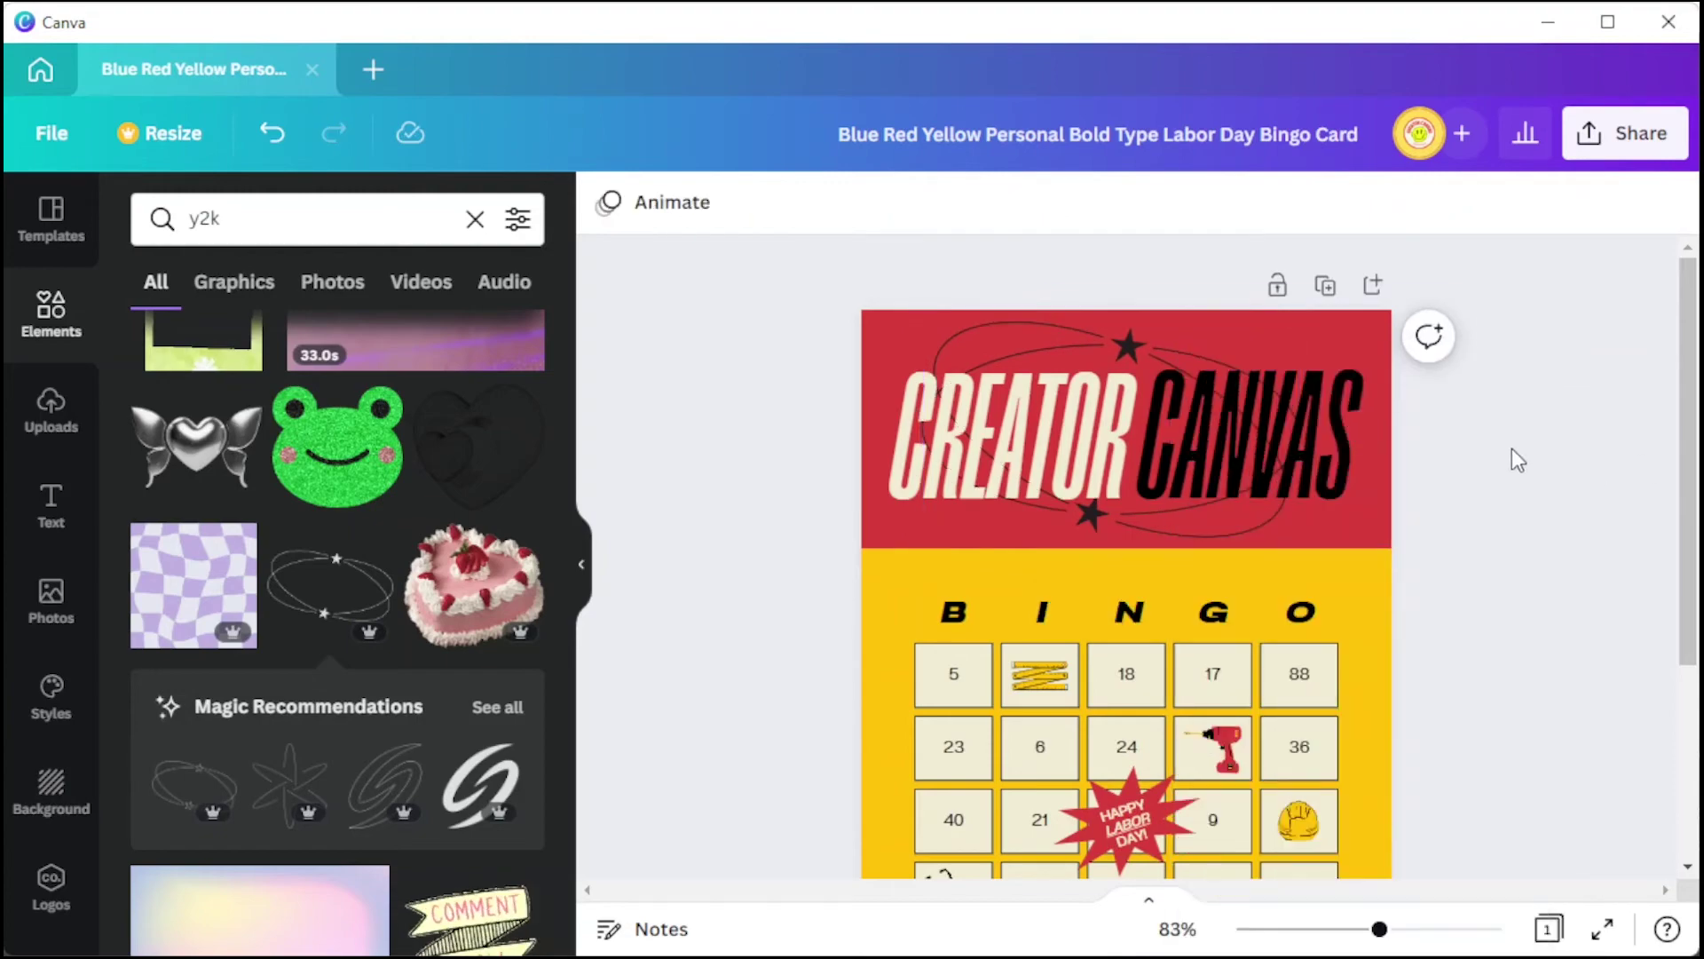
# Try yellow and white on the orbit graphic, then delete it from the header.
pyautogui.scroll(-5, 550, 709)
pyautogui.click(1092, 519)
pyautogui.click(608, 202)
pyautogui.click(158, 412)
pyautogui.click(514, 658)
pyautogui.moveTo(1300, 542); pyautogui.dragTo(1574, 701)
pyautogui.moveTo(1434, 459); pyautogui.dragTo(1331, 778)
pyautogui.press('Delete')
# Try an oval ring graphic on the title and browse the full list of its Magic Recommendations.
pyautogui.scroll(-5, 370, 465)
pyautogui.moveTo(339, 476); pyautogui.dragTo(1175, 460)
pyautogui.click(513, 577)
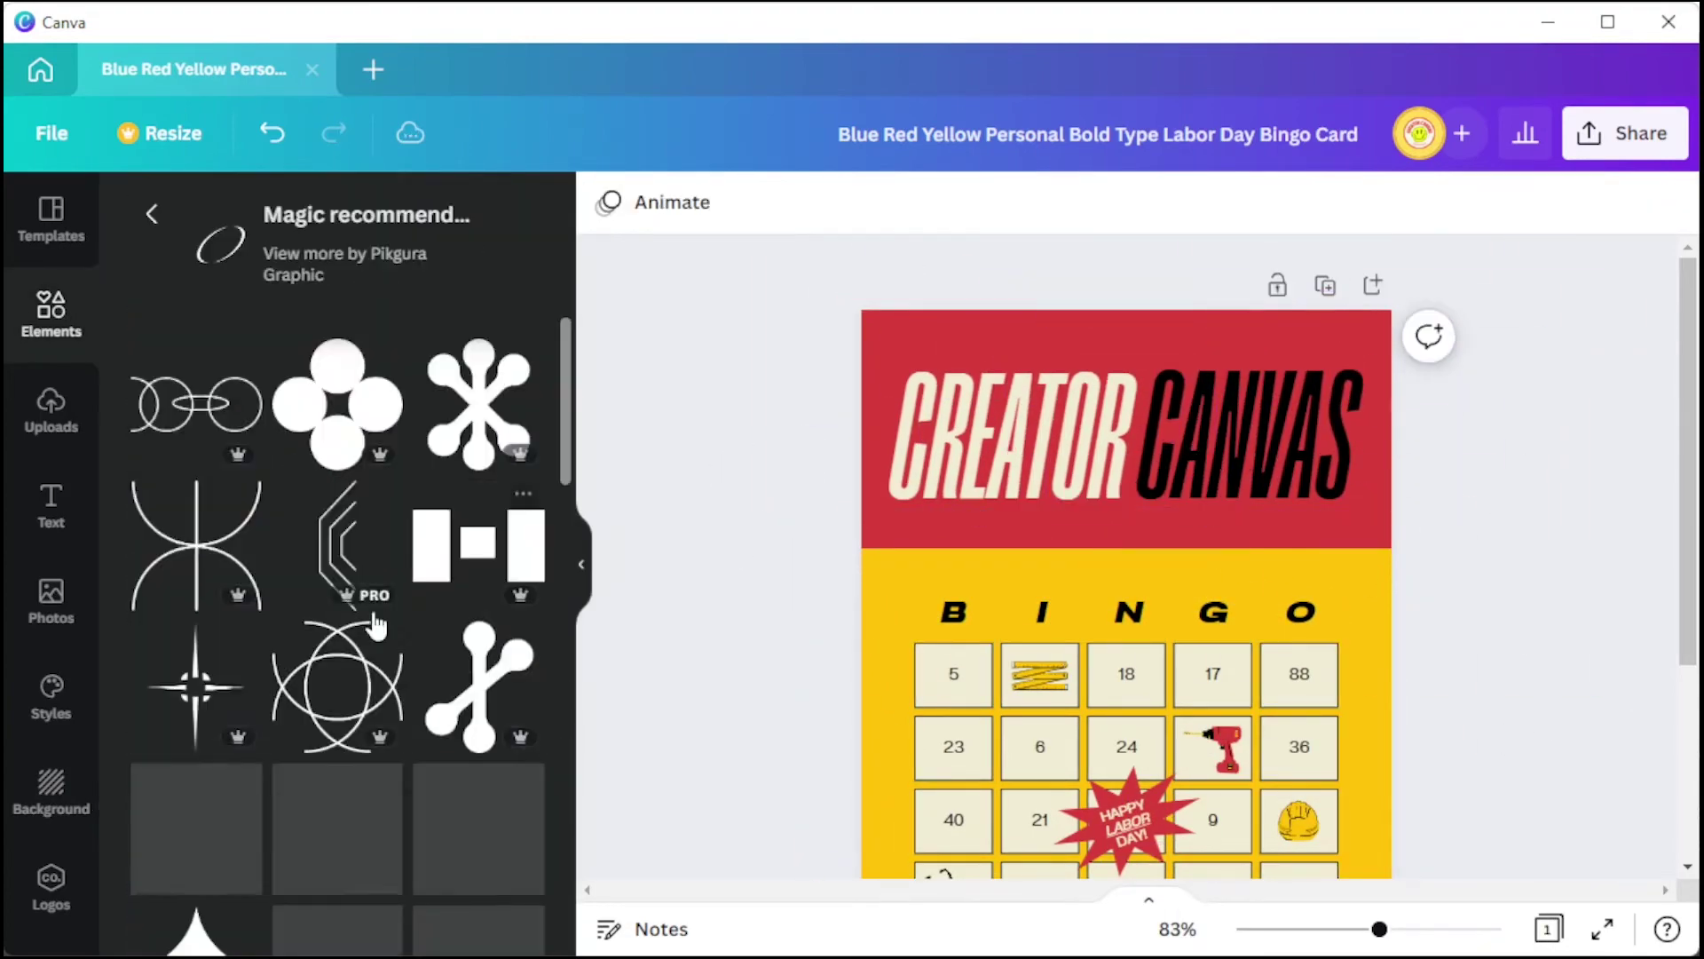
pyautogui.scroll(-6, 374, 630)
pyautogui.scroll(-5, 377, 641)
pyautogui.scroll(4, 375, 644)
pyautogui.scroll(-1, 1142, 698)
# Replace the text in the center starburst with BONUS.
pyautogui.click(1142, 698)
pyautogui.click(1148, 699)
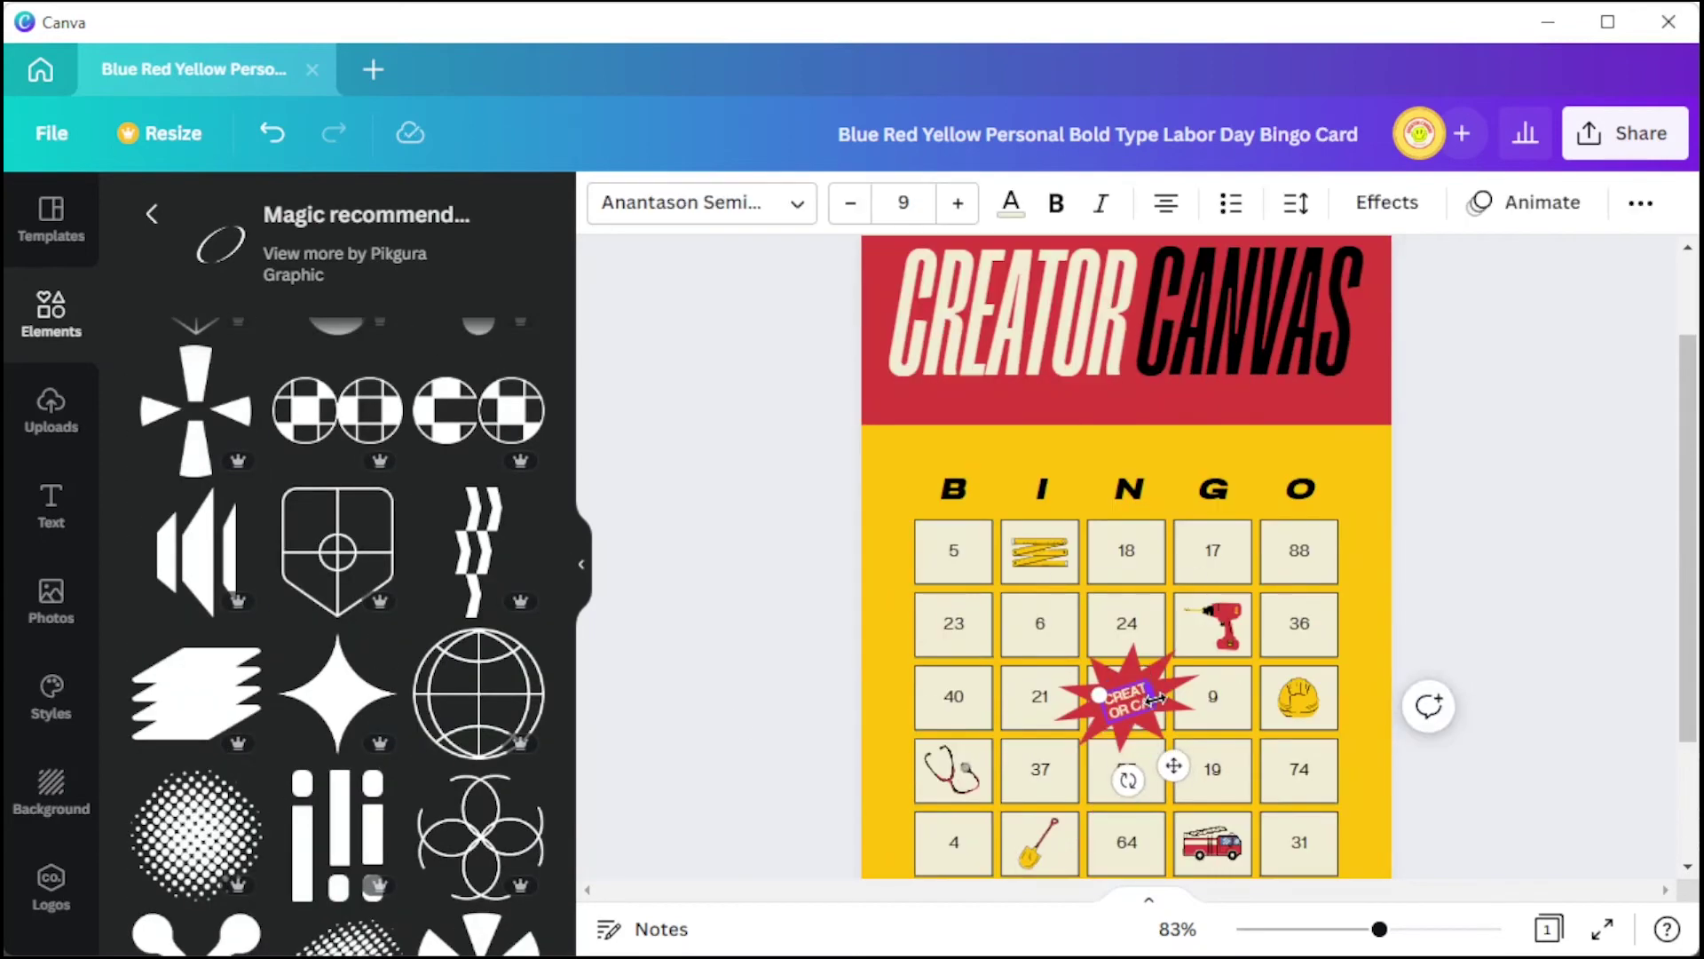
pyautogui.write('CREATOR CANVAS')
pyautogui.moveTo(1150, 694); pyautogui.dragTo(1172, 688)
pyautogui.hotkey('ctrl', 'a')
pyautogui.write('BONUS')
# Delete the yellow folding-ruler graphic from the first square of the I column.
pyautogui.click(1040, 552)
pyautogui.press('Delete')
pyautogui.scroll(-6, 545, 734)
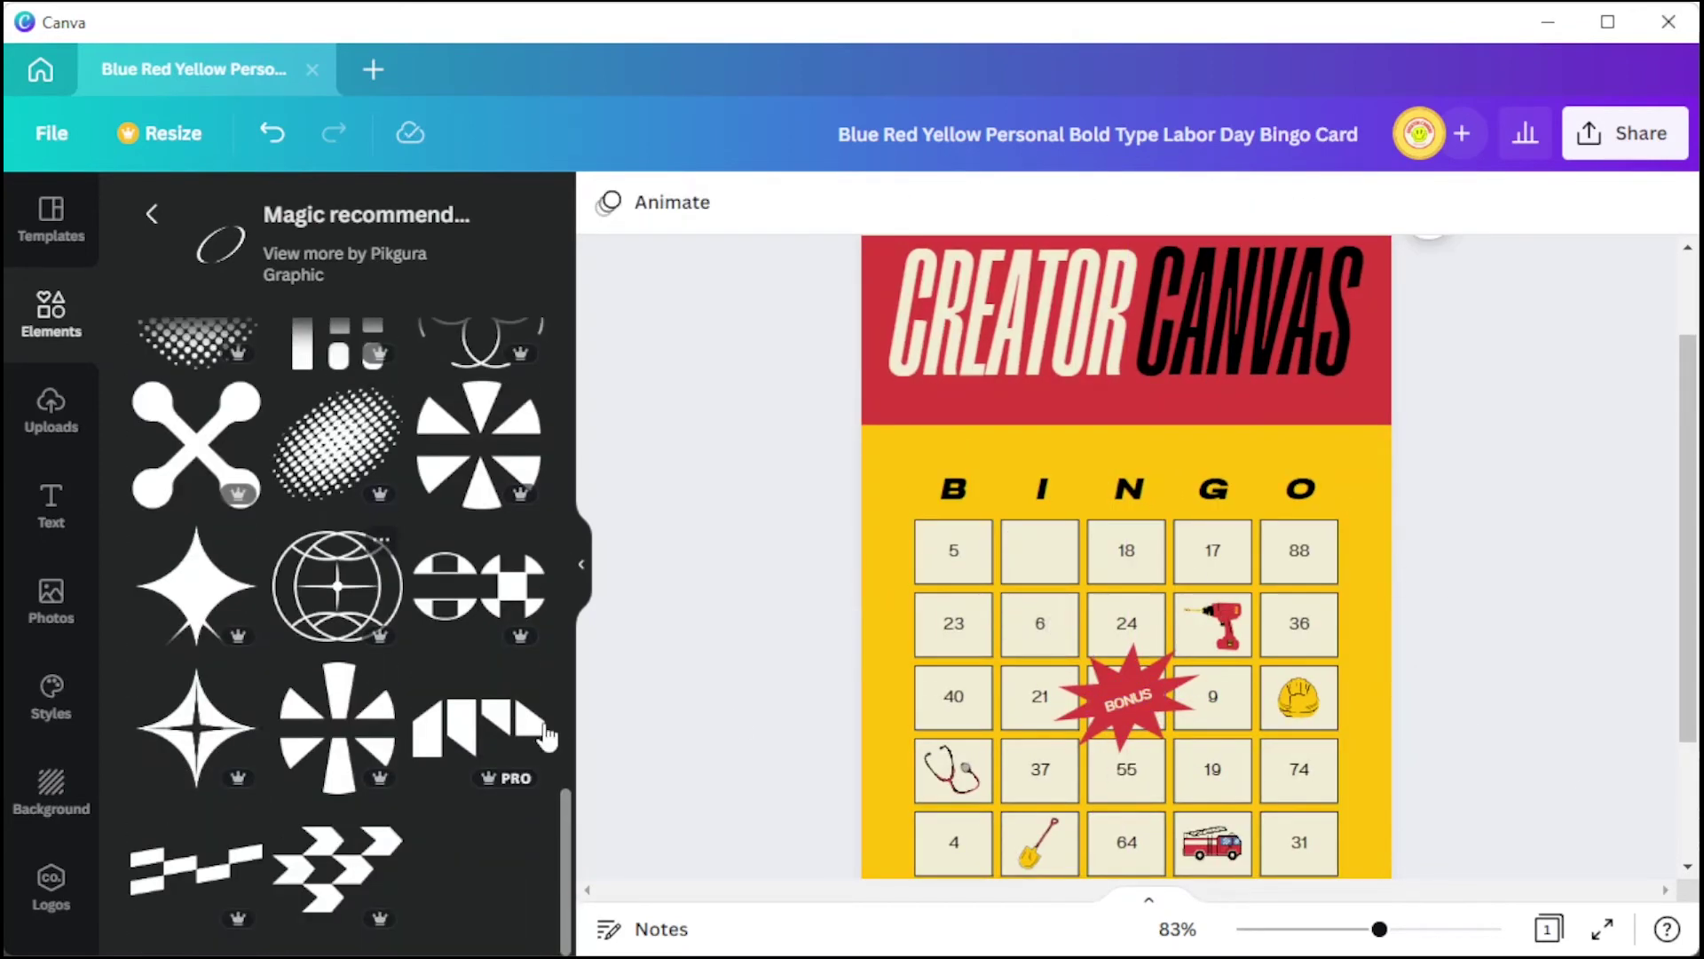
# Place a four-point star in the empty first I square and delete the drill, hard hat, stethoscope, shovel and fire truck graphics.
pyautogui.moveTo(200, 729); pyautogui.dragTo(1050, 550)
pyautogui.click(1212, 625)
pyautogui.press('Delete')
pyautogui.click(1298, 698)
pyautogui.press('Delete')
pyautogui.click(1210, 857)
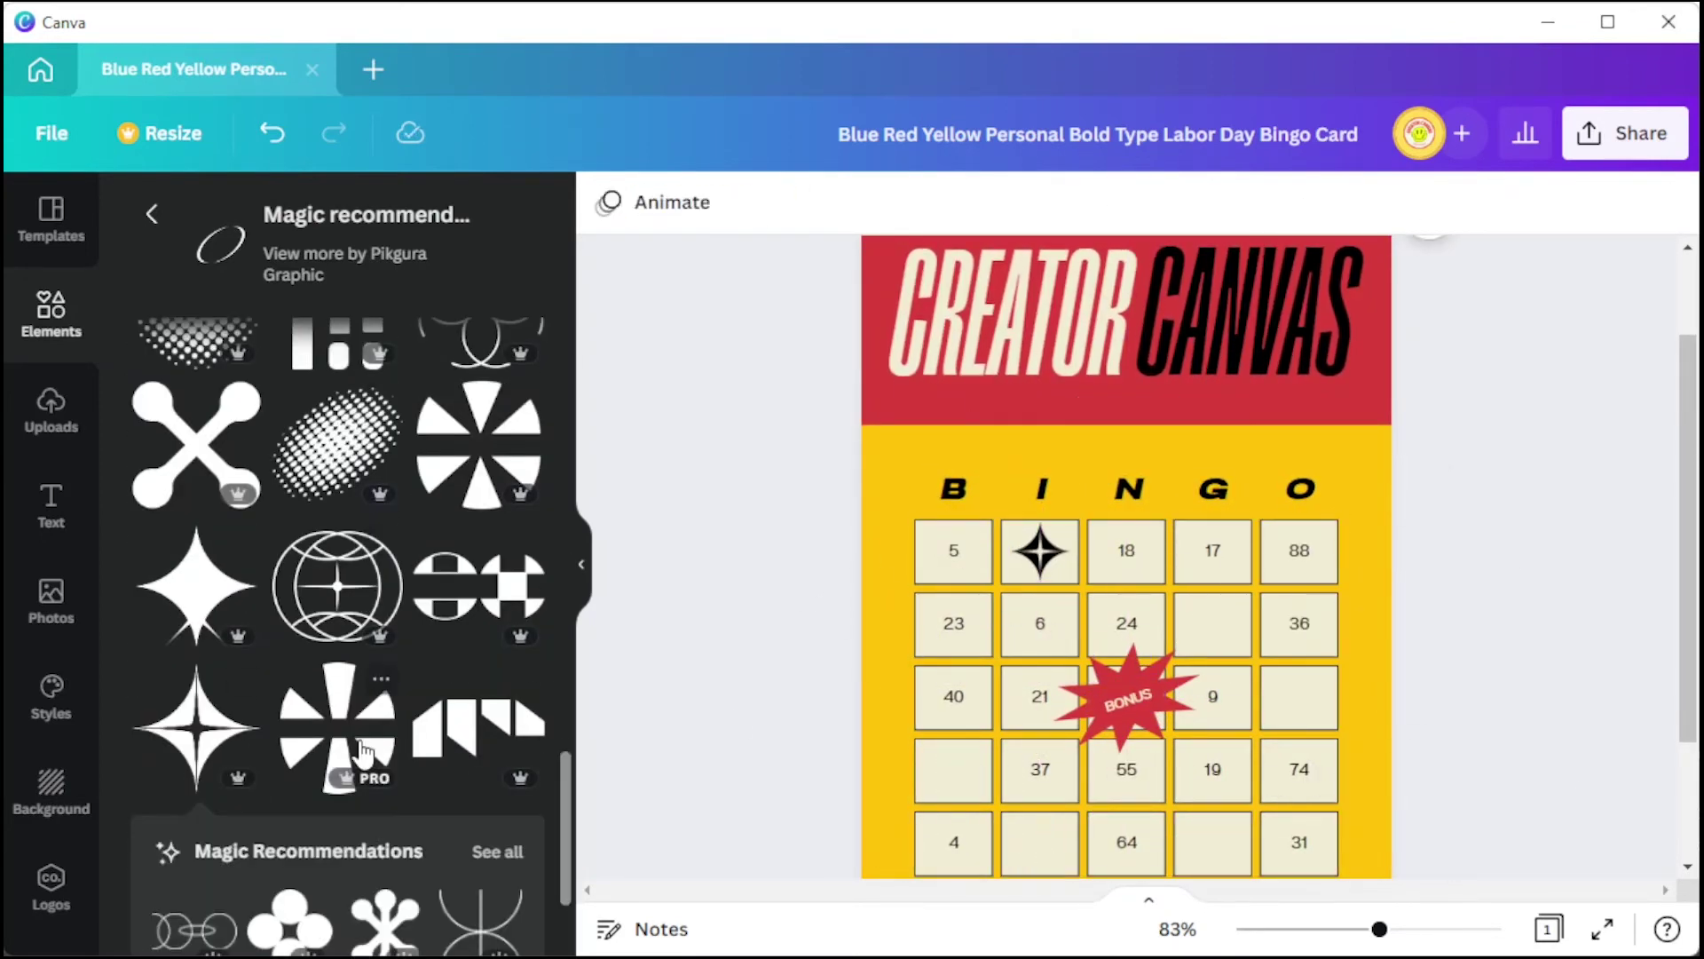
# Add the four-lobed clover graphic to the empty second square of the G column, scaled to fit inside it.
pyautogui.scroll(10, 355, 752)
pyautogui.moveTo(373, 550); pyautogui.dragTo(1337, 647)
pyautogui.moveTo(1370, 767); pyautogui.dragTo(1216, 626)
pyautogui.click(757, 585)
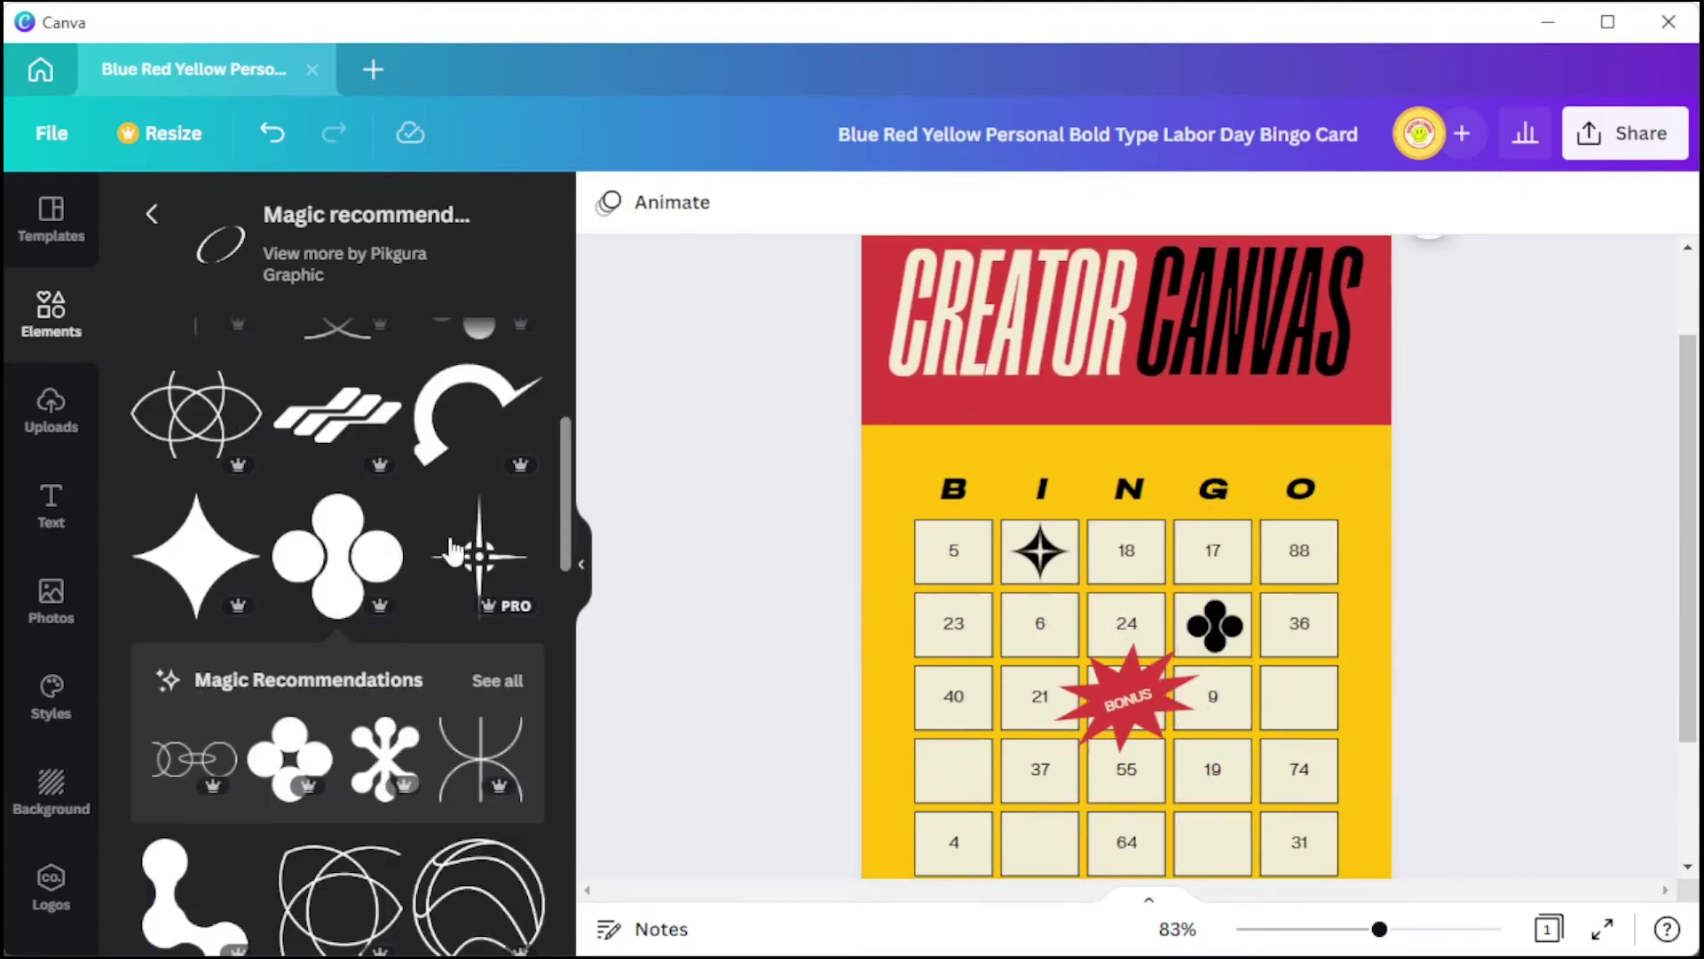
# Add the stacked slanted bars graphic to the empty third square of the O column, scaled to fit inside it.
pyautogui.scroll(5, 479, 557)
pyautogui.scroll(-6, 244, 745)
pyautogui.moveTo(232, 711); pyautogui.dragTo(1358, 781)
pyautogui.moveTo(1430, 855); pyautogui.dragTo(1292, 706)
pyautogui.moveTo(1283, 697); pyautogui.dragTo(1332, 737)
pyautogui.click(757, 710)
# Add the outlined shield graphic to the empty last square of the I column, scaled to fit inside it.
pyautogui.scroll(-2, 756, 711)
pyautogui.scroll(-2, 243, 750)
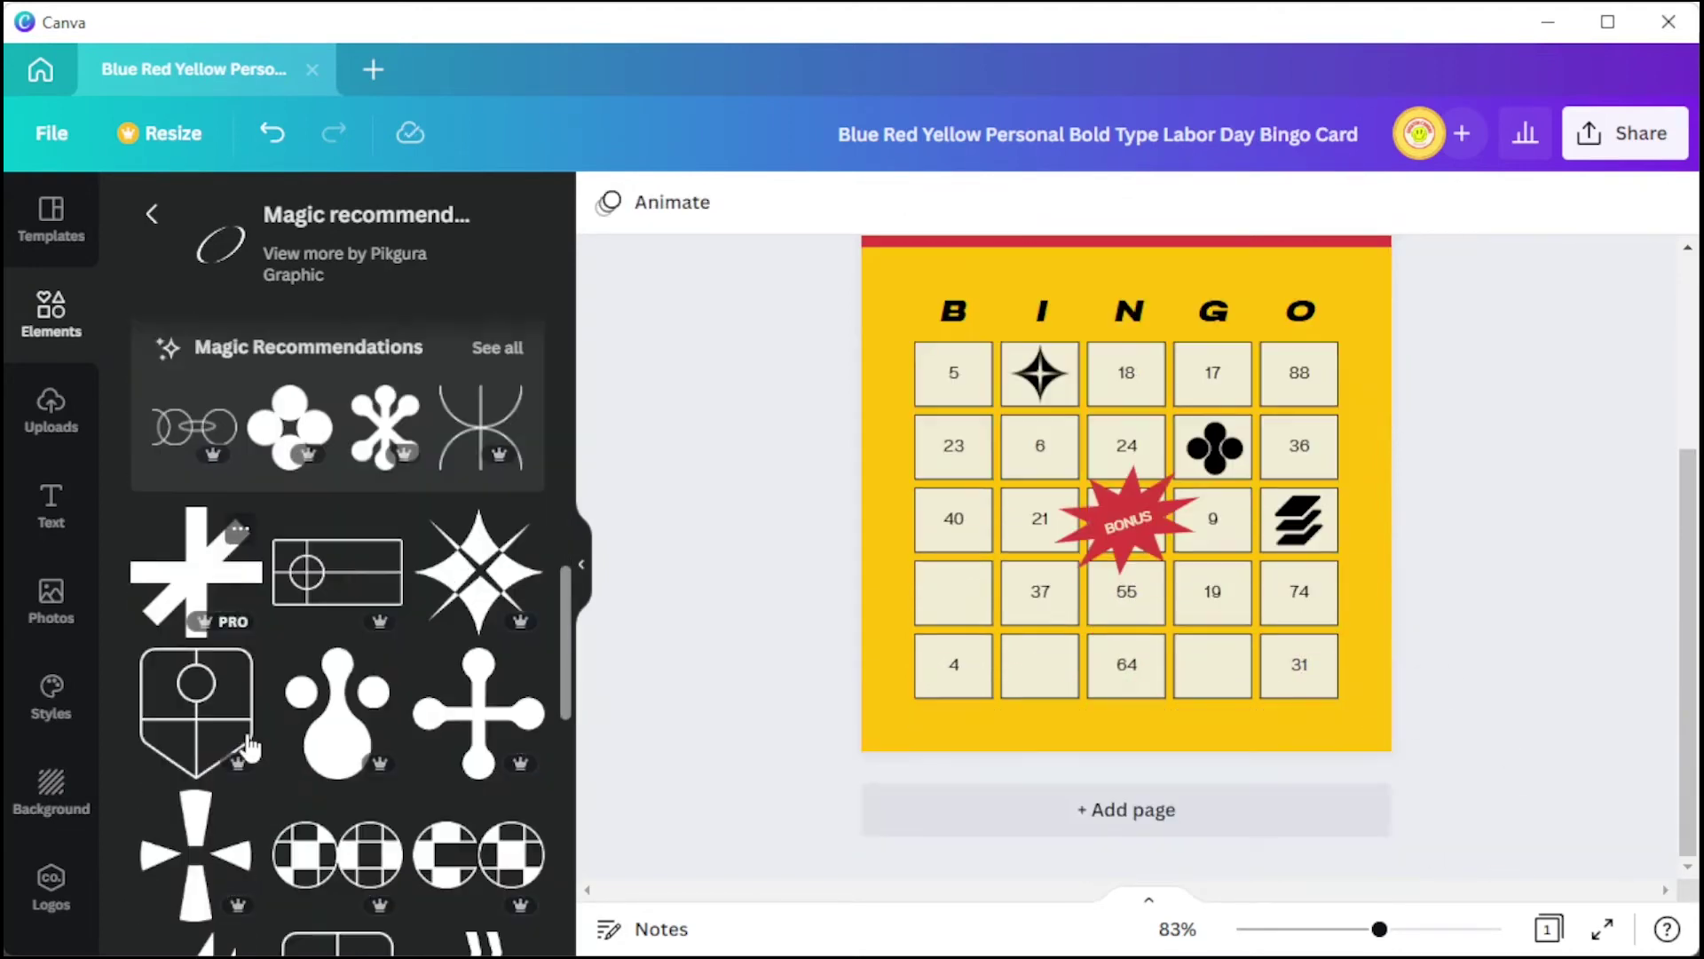
pyautogui.moveTo(240, 748); pyautogui.dragTo(985, 666)
pyautogui.moveTo(968, 644); pyautogui.dragTo(1065, 637)
pyautogui.click(756, 692)
# Add the twin checkered circles graphic to the last square of the G column and crop it to a single circle.
pyautogui.scroll(-2, 349, 719)
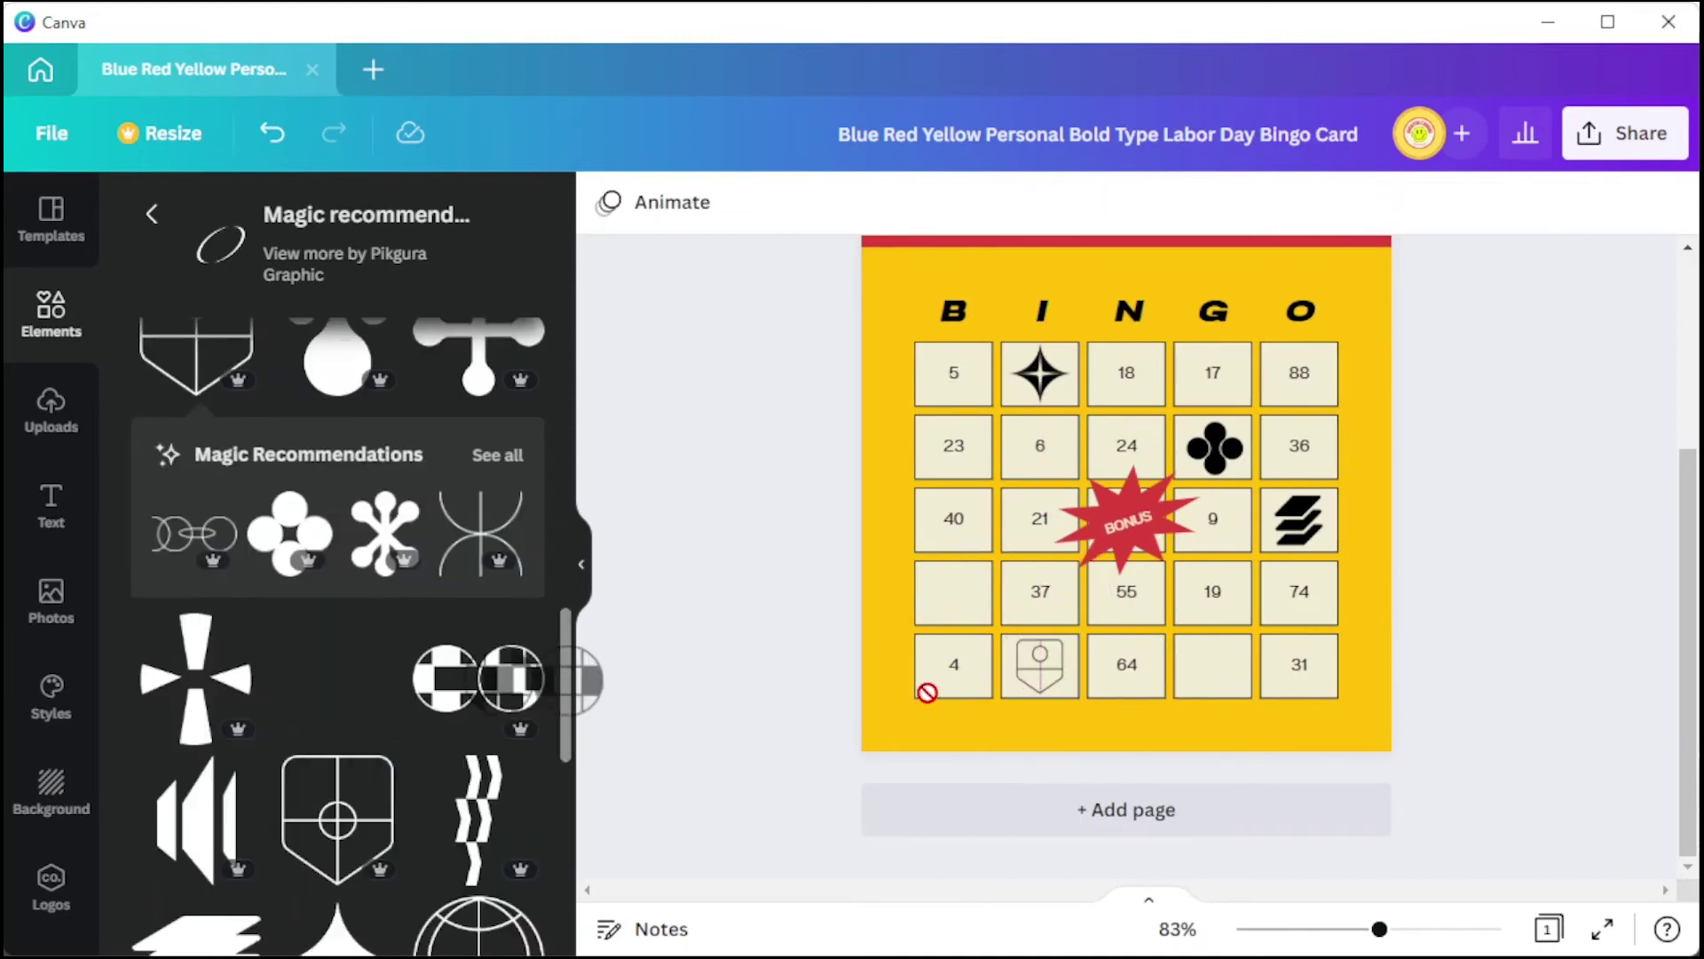
pyautogui.click(350, 717)
pyautogui.doubleClick(1212, 664)
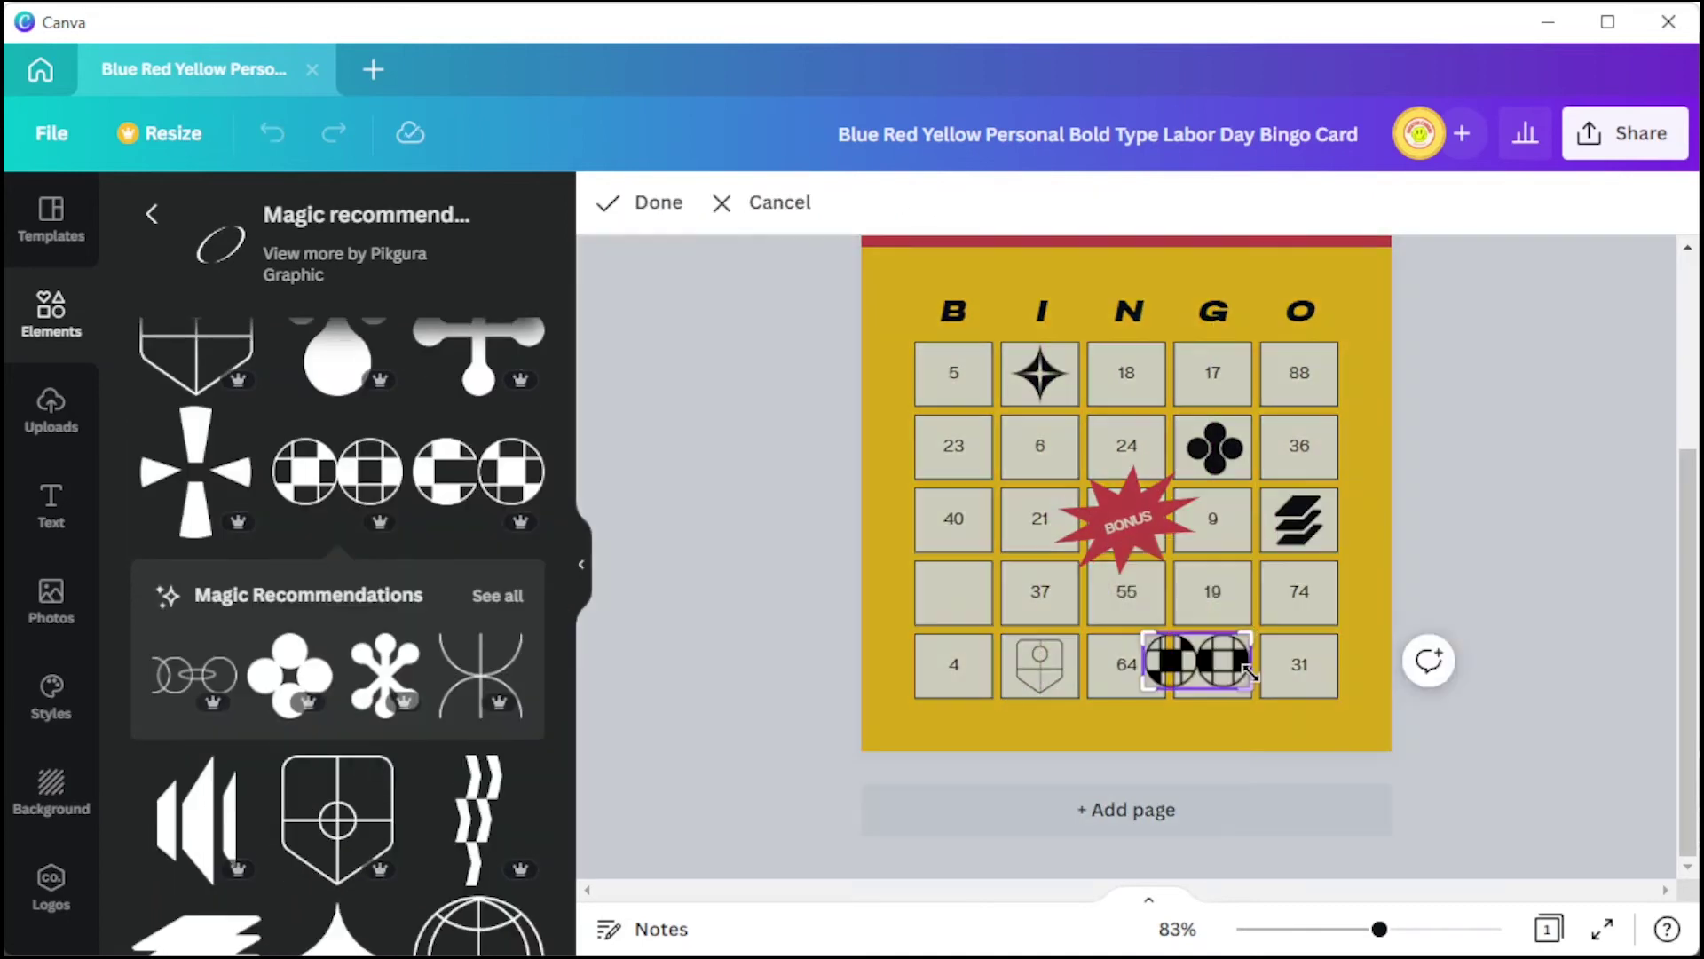
pyautogui.moveTo(1250, 672); pyautogui.dragTo(1198, 688)
pyautogui.scroll(5, 1198, 688)
pyautogui.press('Return')
pyautogui.moveTo(1263, 586); pyautogui.dragTo(1415, 601)
pyautogui.doubleClick(1415, 601)
pyautogui.moveTo(1462, 685); pyautogui.dragTo(1468, 692)
pyautogui.press('Return')
pyautogui.moveTo(1410, 624); pyautogui.dragTo(1419, 628)
# Add the halftone dots graphic to the red header over CANVAS and recolor both of its colors to the card's yellow.
pyautogui.scroll(-5, 1419, 627)
pyautogui.scroll(-6, 350, 586)
pyautogui.moveTo(350, 586); pyautogui.dragTo(1198, 341)
pyautogui.moveTo(1278, 413); pyautogui.dragTo(1340, 418)
pyautogui.click(608, 203)
pyautogui.click(230, 413)
pyautogui.click(650, 203)
pyautogui.click(230, 412)
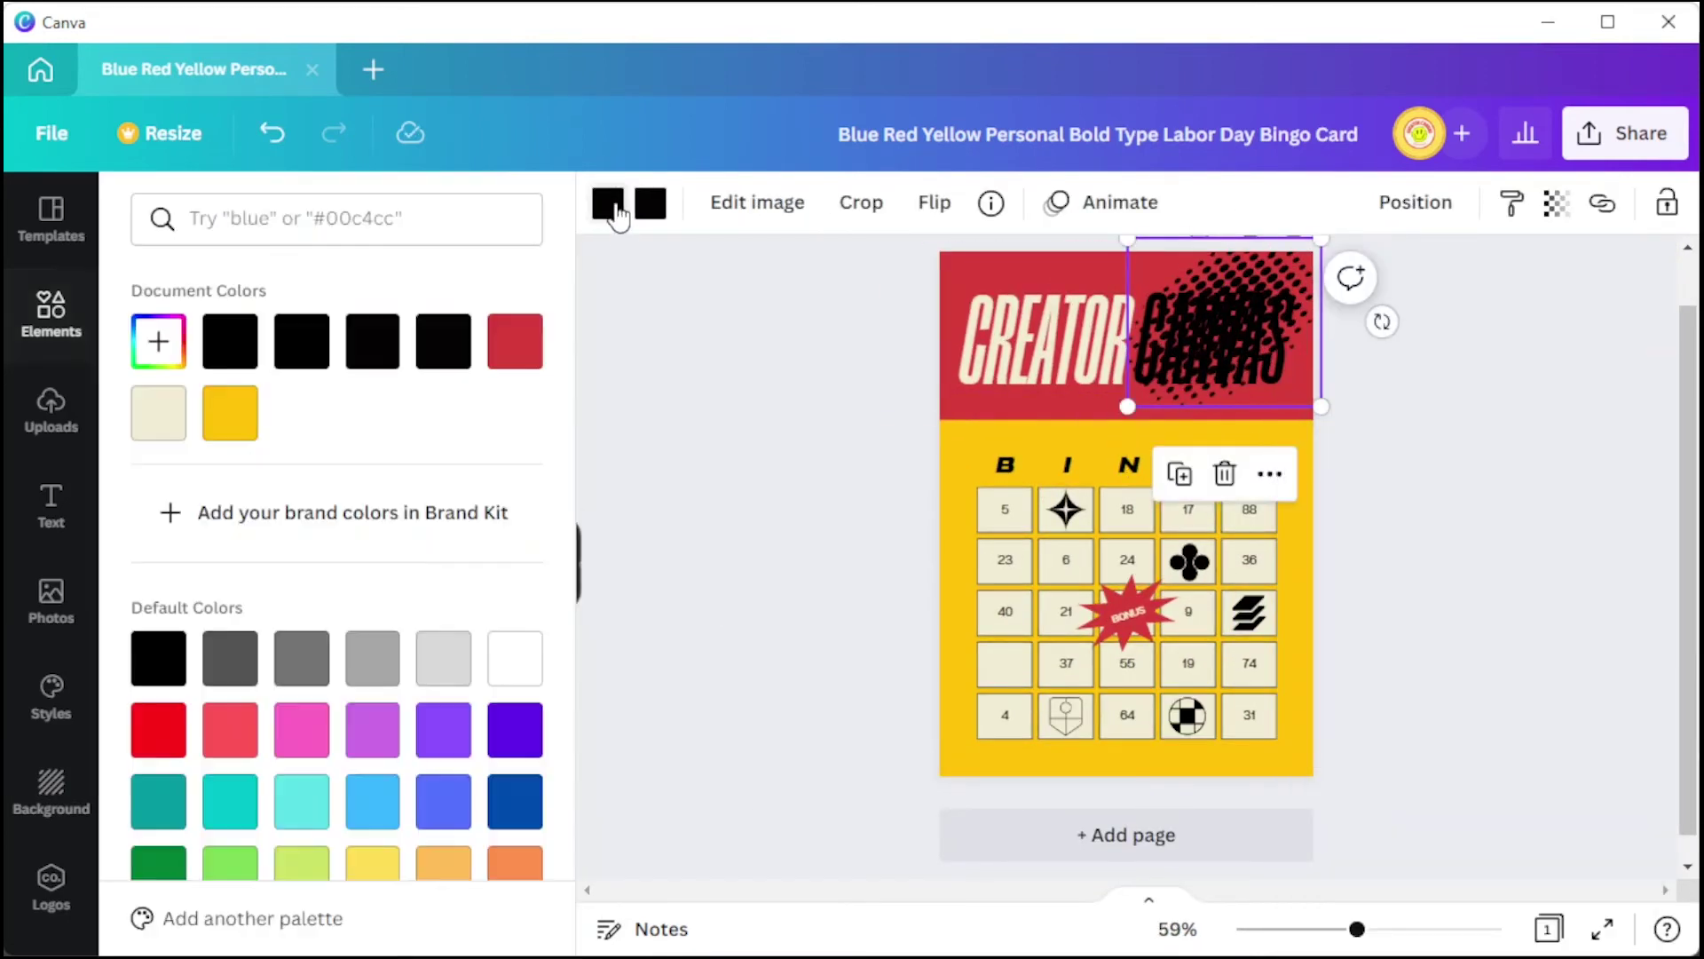
# Send the halftone dots behind the title, move them to the header's lower-right corner, and place a duplicate in its upper-left corner.
pyautogui.rightClick(1289, 346)
pyautogui.click(1154, 755)
pyautogui.moveTo(1287, 346); pyautogui.dragTo(1438, 396)
pyautogui.hotkey('ctrl', 'd')
pyautogui.moveTo(1349, 456); pyautogui.dragTo(970, 233)
# Add the three-sparkle graphic to the header beside the title at a small size and recolor it yellow.
pyautogui.scroll(4, 349, 586)
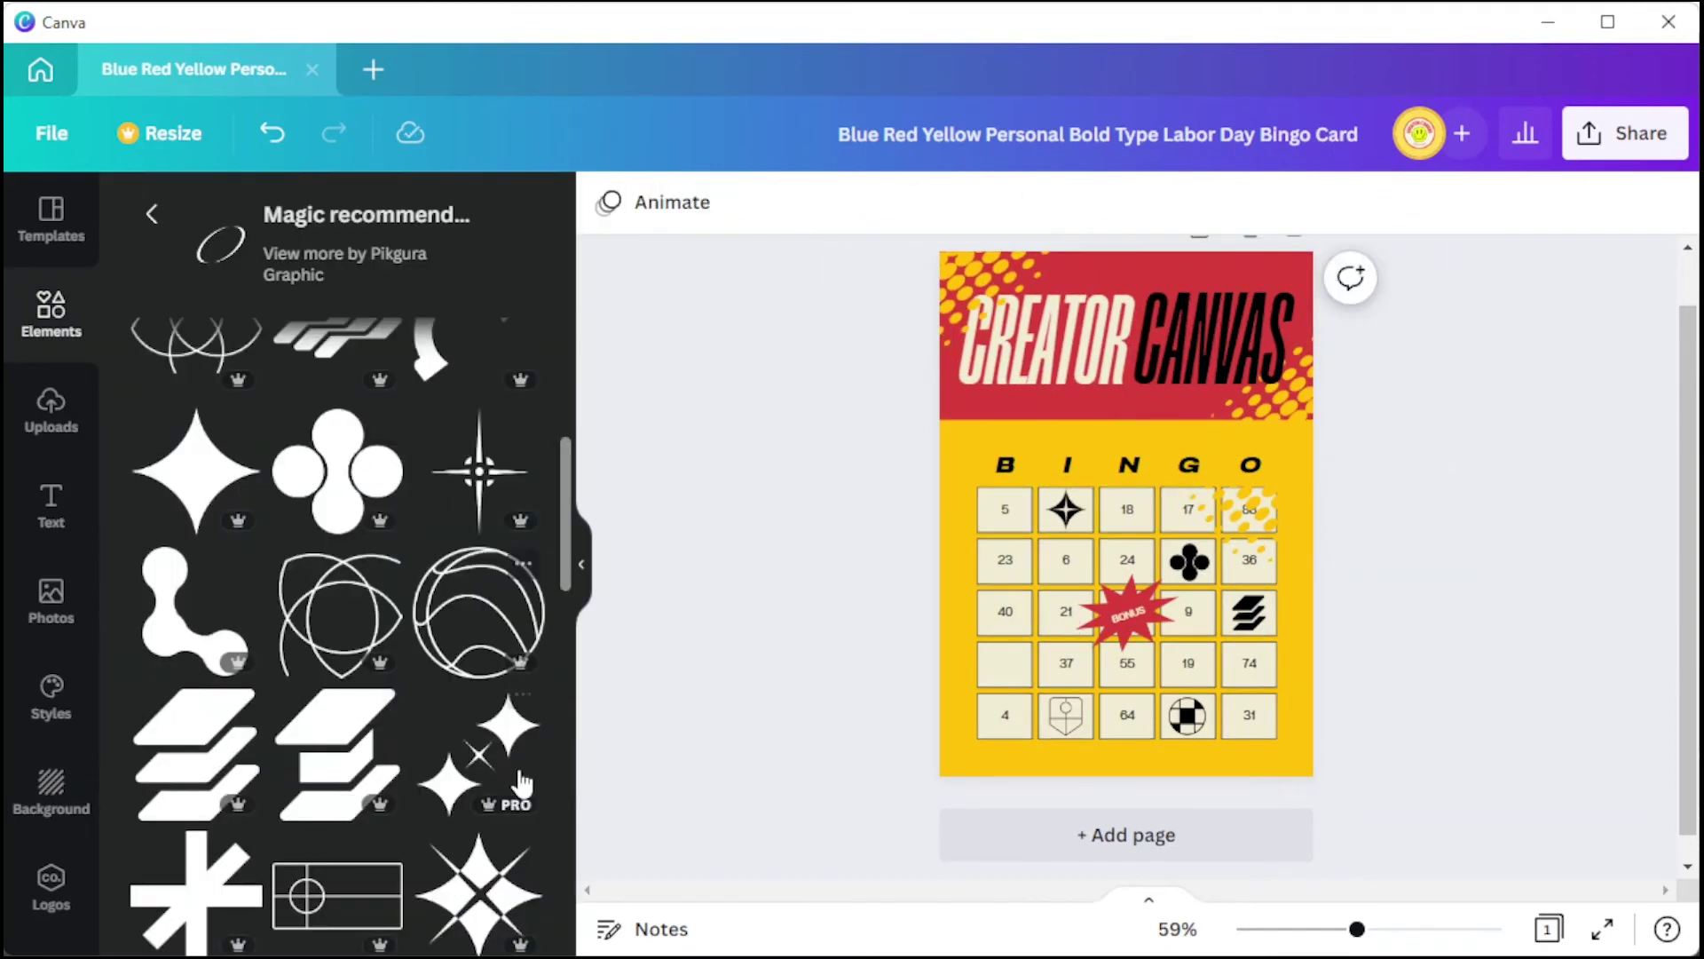
pyautogui.moveTo(521, 779); pyautogui.dragTo(1062, 436)
pyautogui.moveTo(1137, 362); pyautogui.dragTo(1012, 486)
pyautogui.moveTo(1027, 575); pyautogui.dragTo(1241, 467)
pyautogui.scroll(3, 1241, 467)
pyautogui.click(609, 204)
pyautogui.click(514, 341)
# Duplicate the yellow sparkles several times and scatter the copies around the CREATOR CANVAS title.
pyautogui.hotkey('ctrl', 'd')
pyautogui.hotkey('ctrl', 'd')
pyautogui.moveTo(1305, 606); pyautogui.dragTo(1162, 377)
pyautogui.hotkey('ctrl', 'd')
pyautogui.moveTo(999, 606); pyautogui.dragTo(1130, 574)
pyautogui.hotkey('ctrl', 'd')
pyautogui.scroll(-4, 1130, 575)
pyautogui.moveTo(1046, 488); pyautogui.dragTo(981, 472)
pyautogui.click(1601, 430)
pyautogui.click(580, 564)
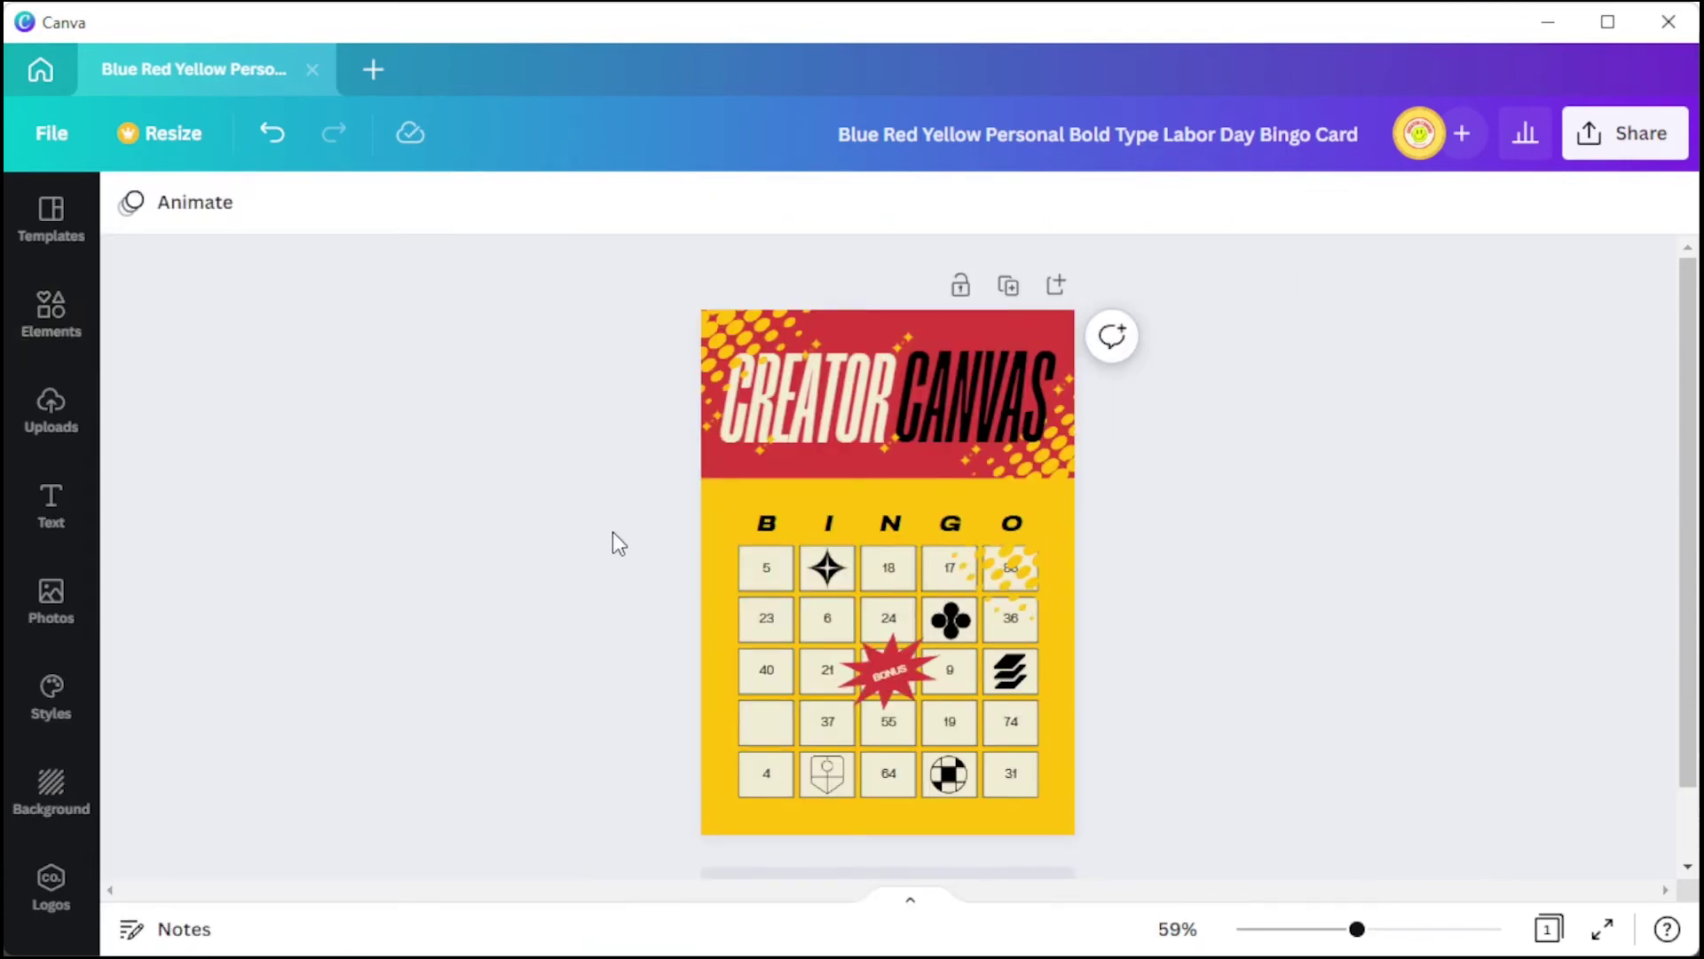
# Download the bingo card as a PNG file.
pyautogui.click(1636, 153)
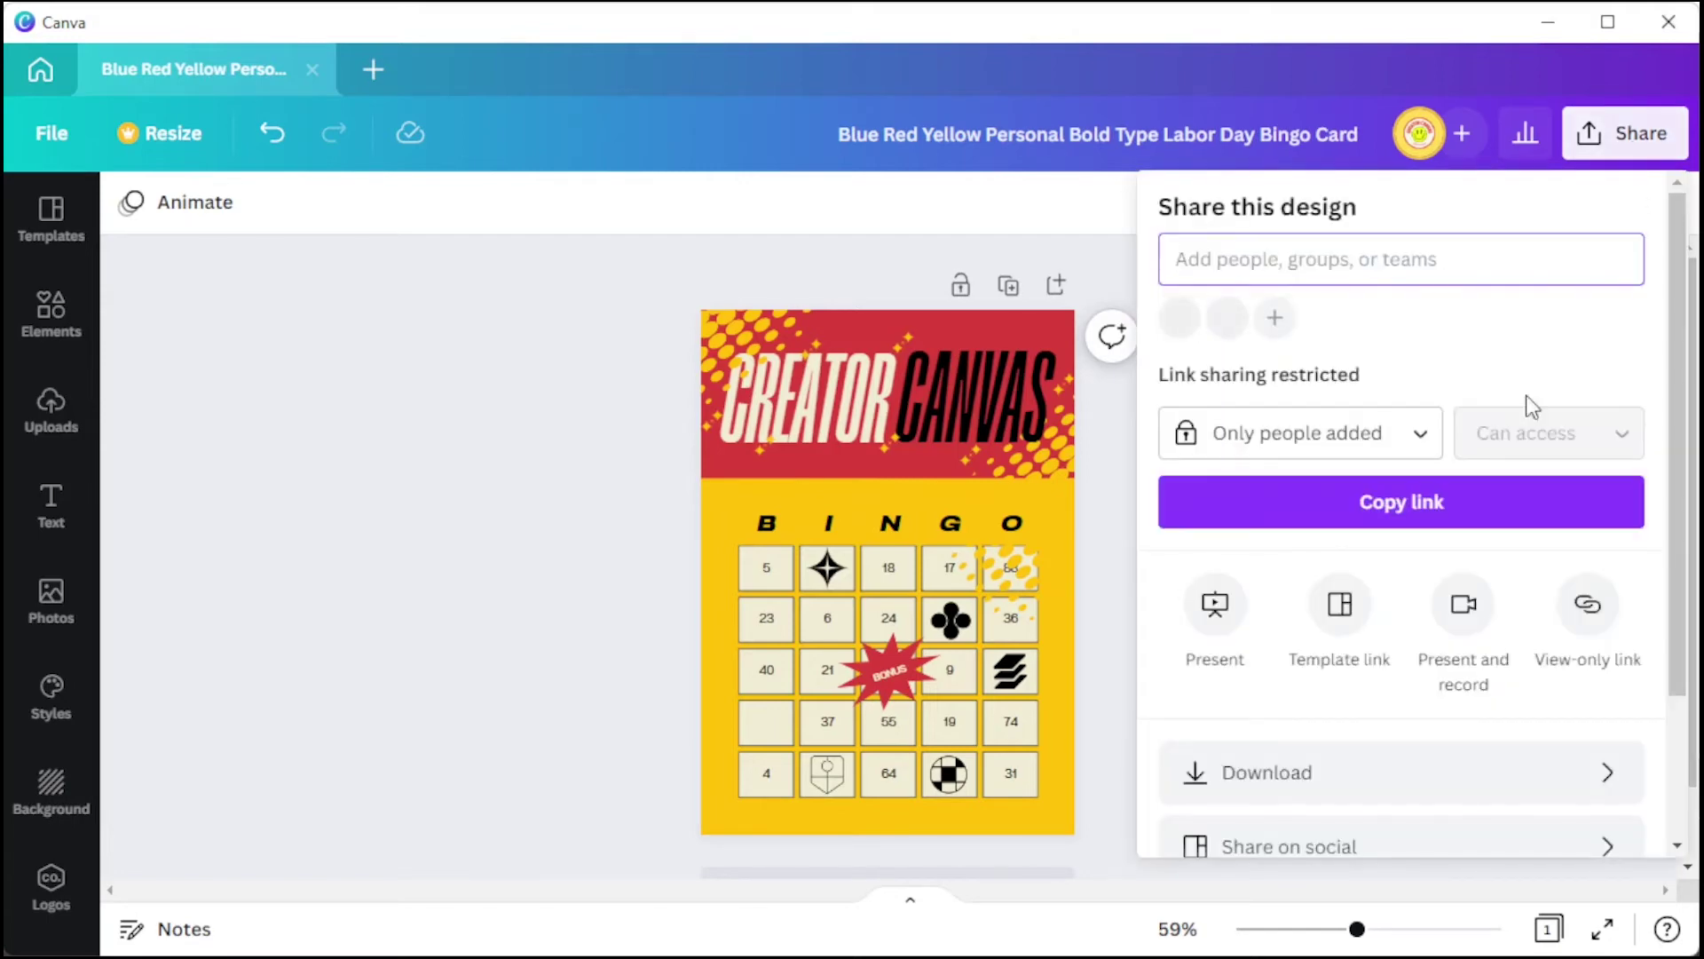
pyautogui.click(1403, 779)
pyautogui.click(1454, 348)
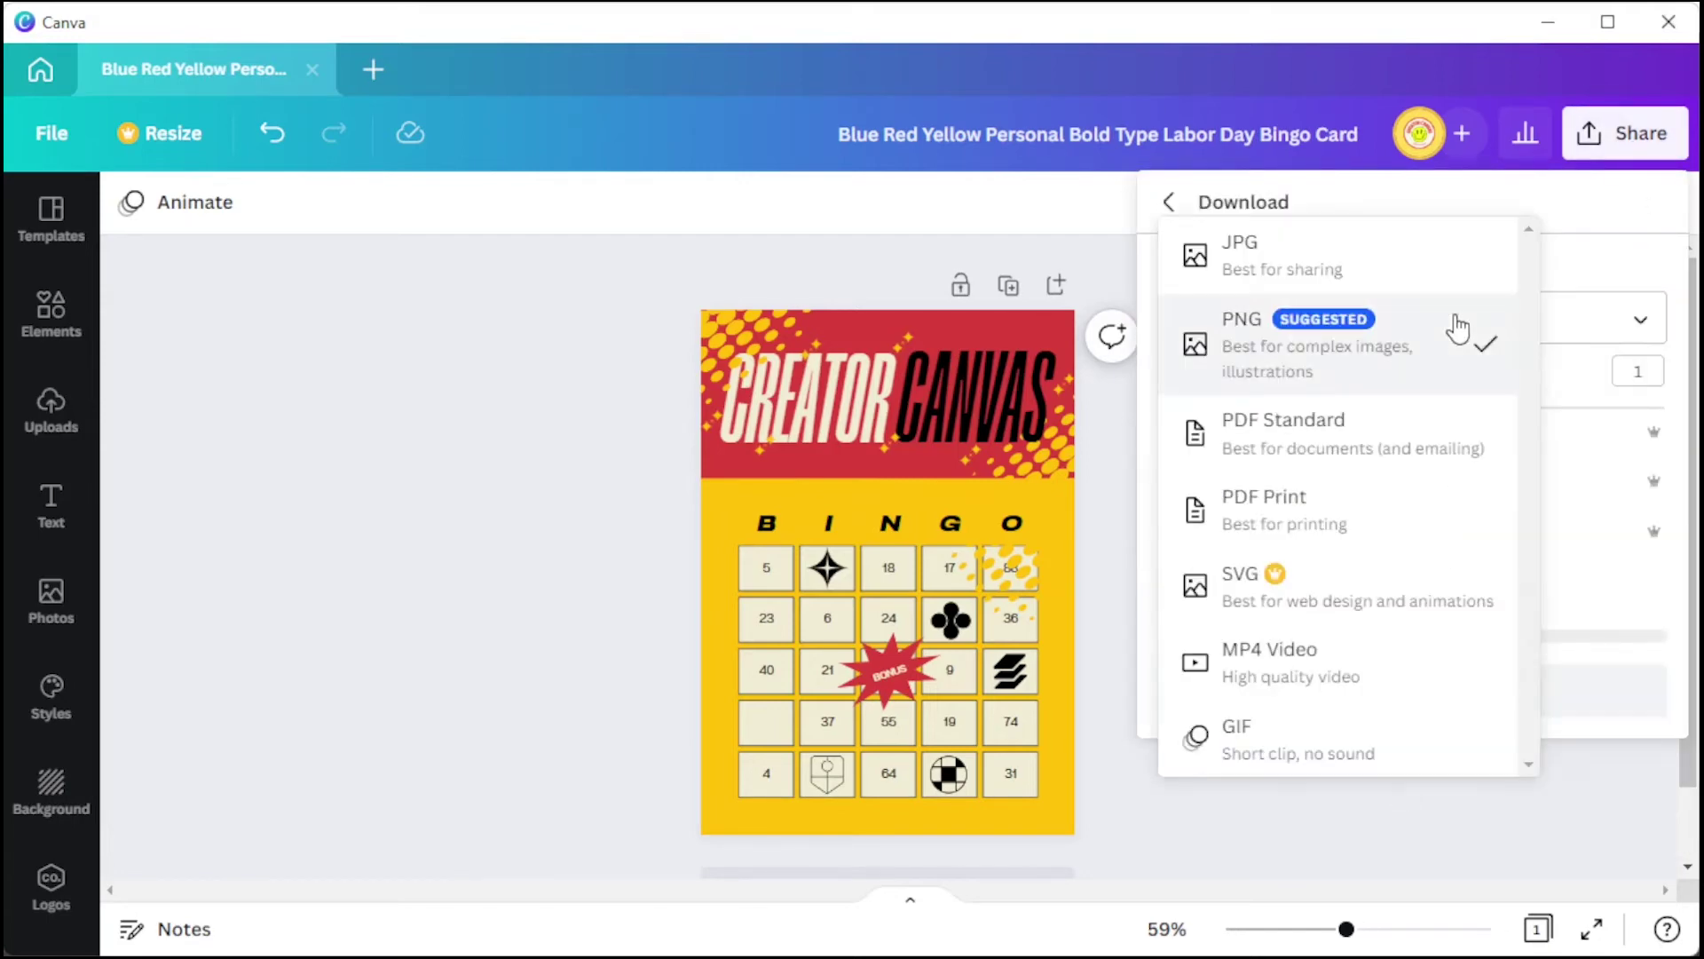
pyautogui.click(1345, 346)
pyautogui.click(1340, 336)
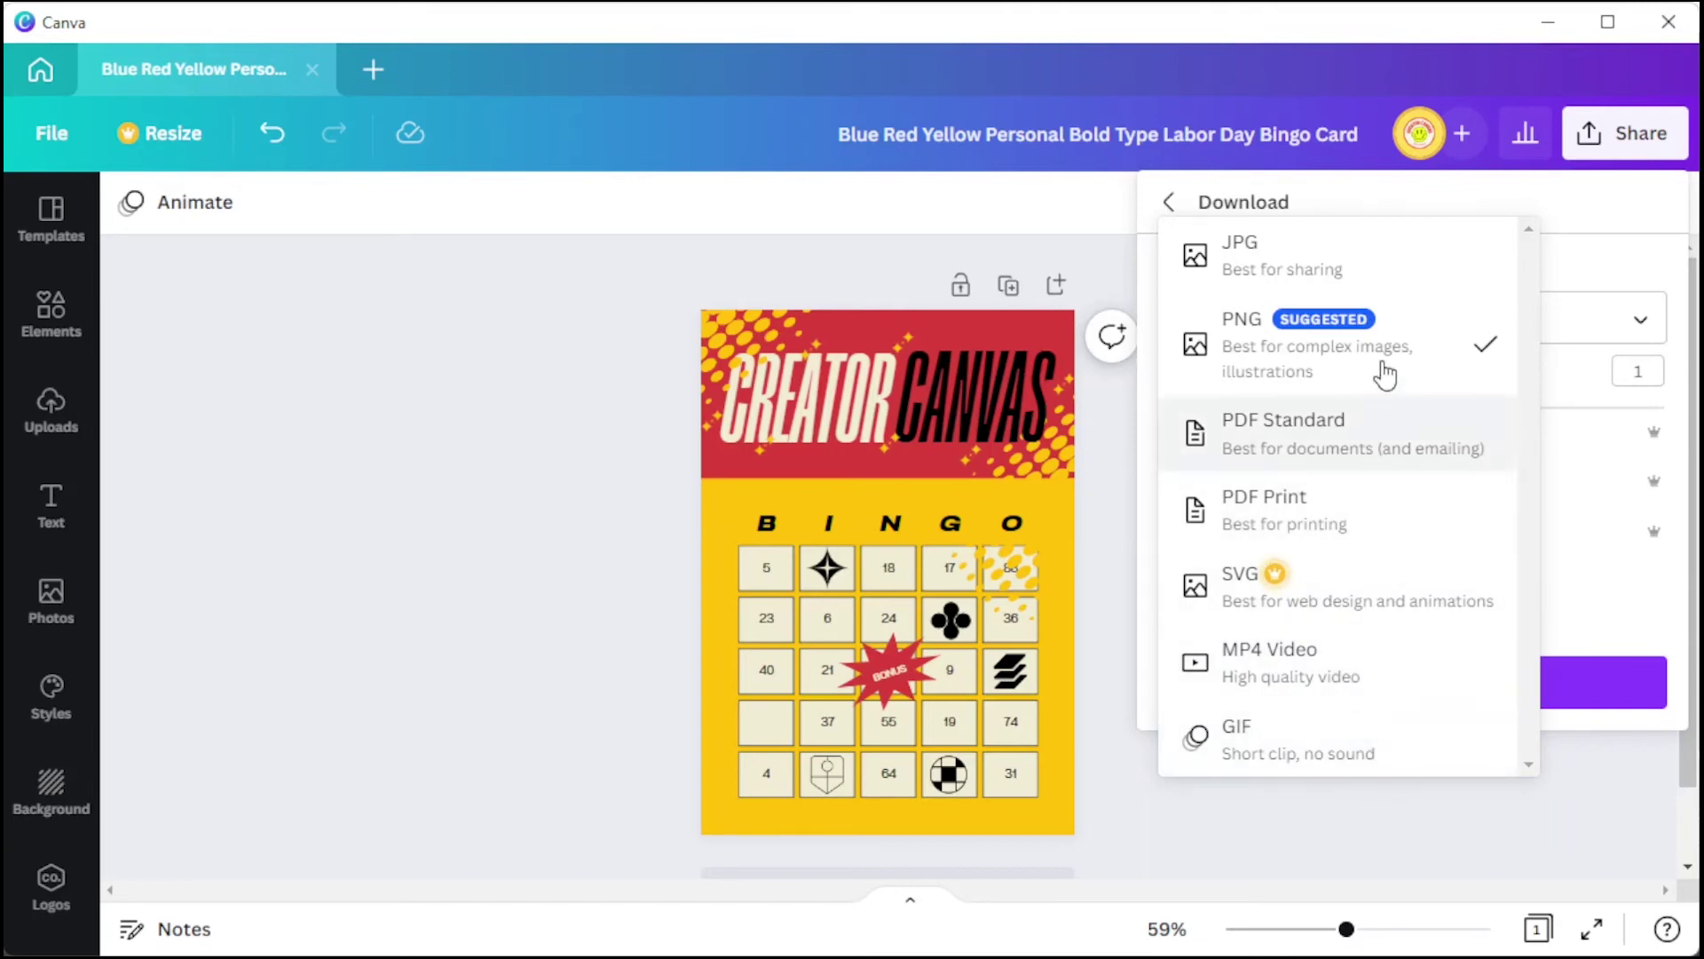
pyautogui.click(1269, 353)
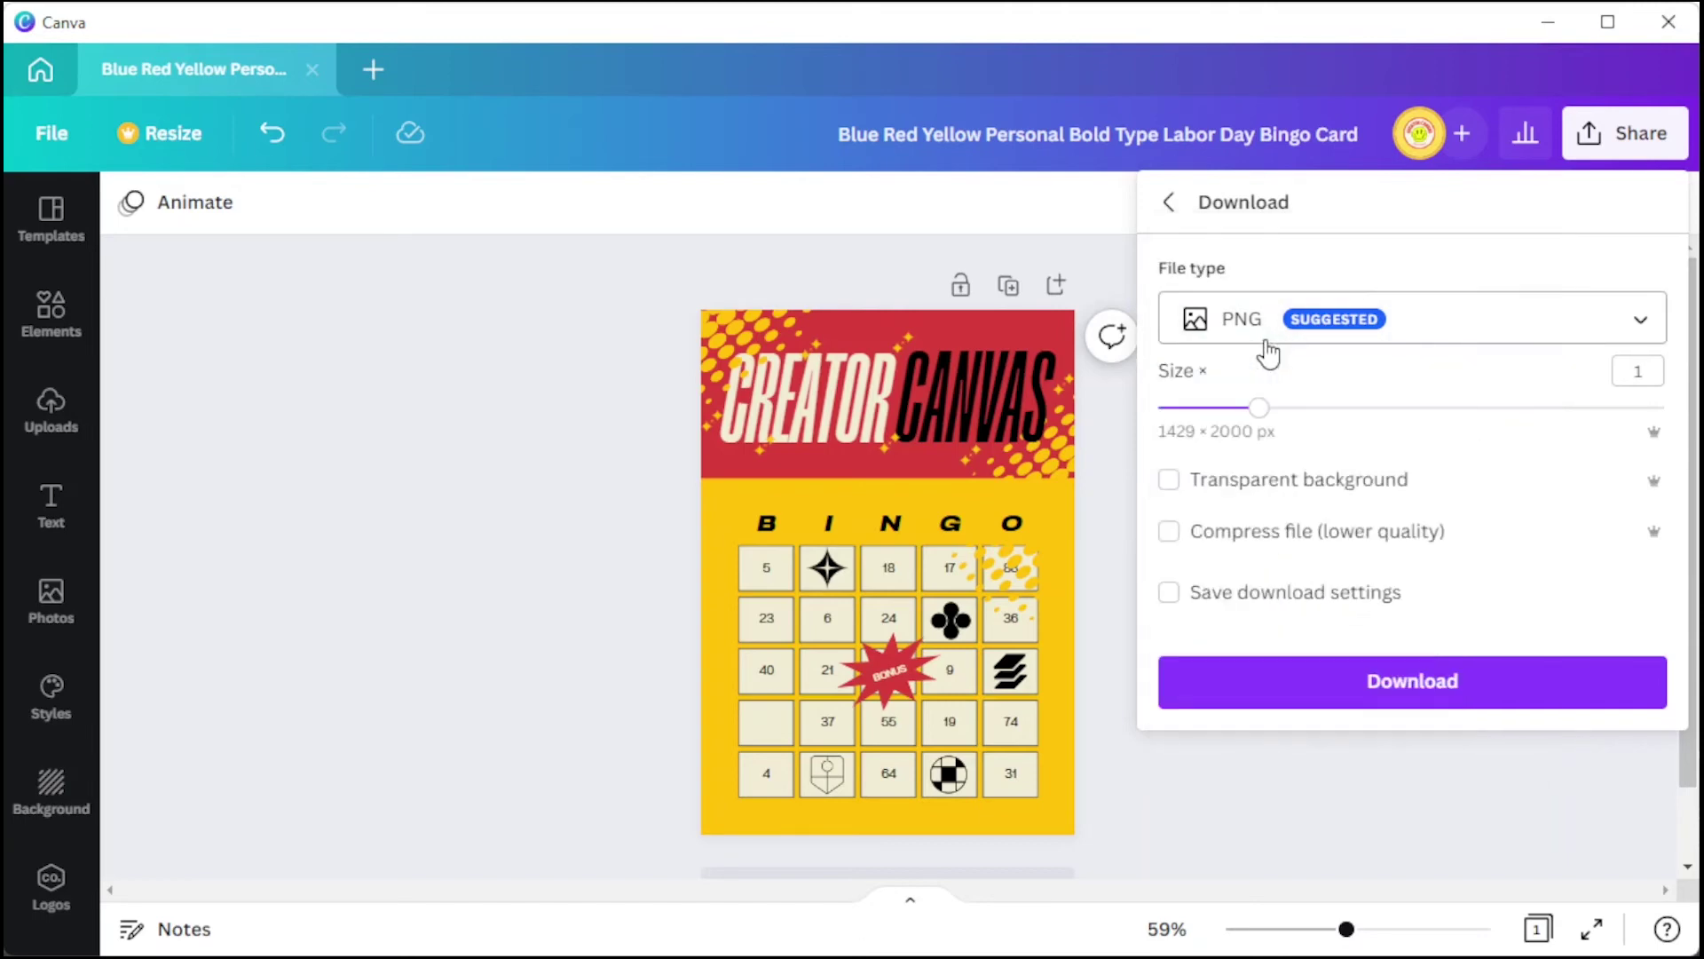
pyautogui.click(1359, 700)
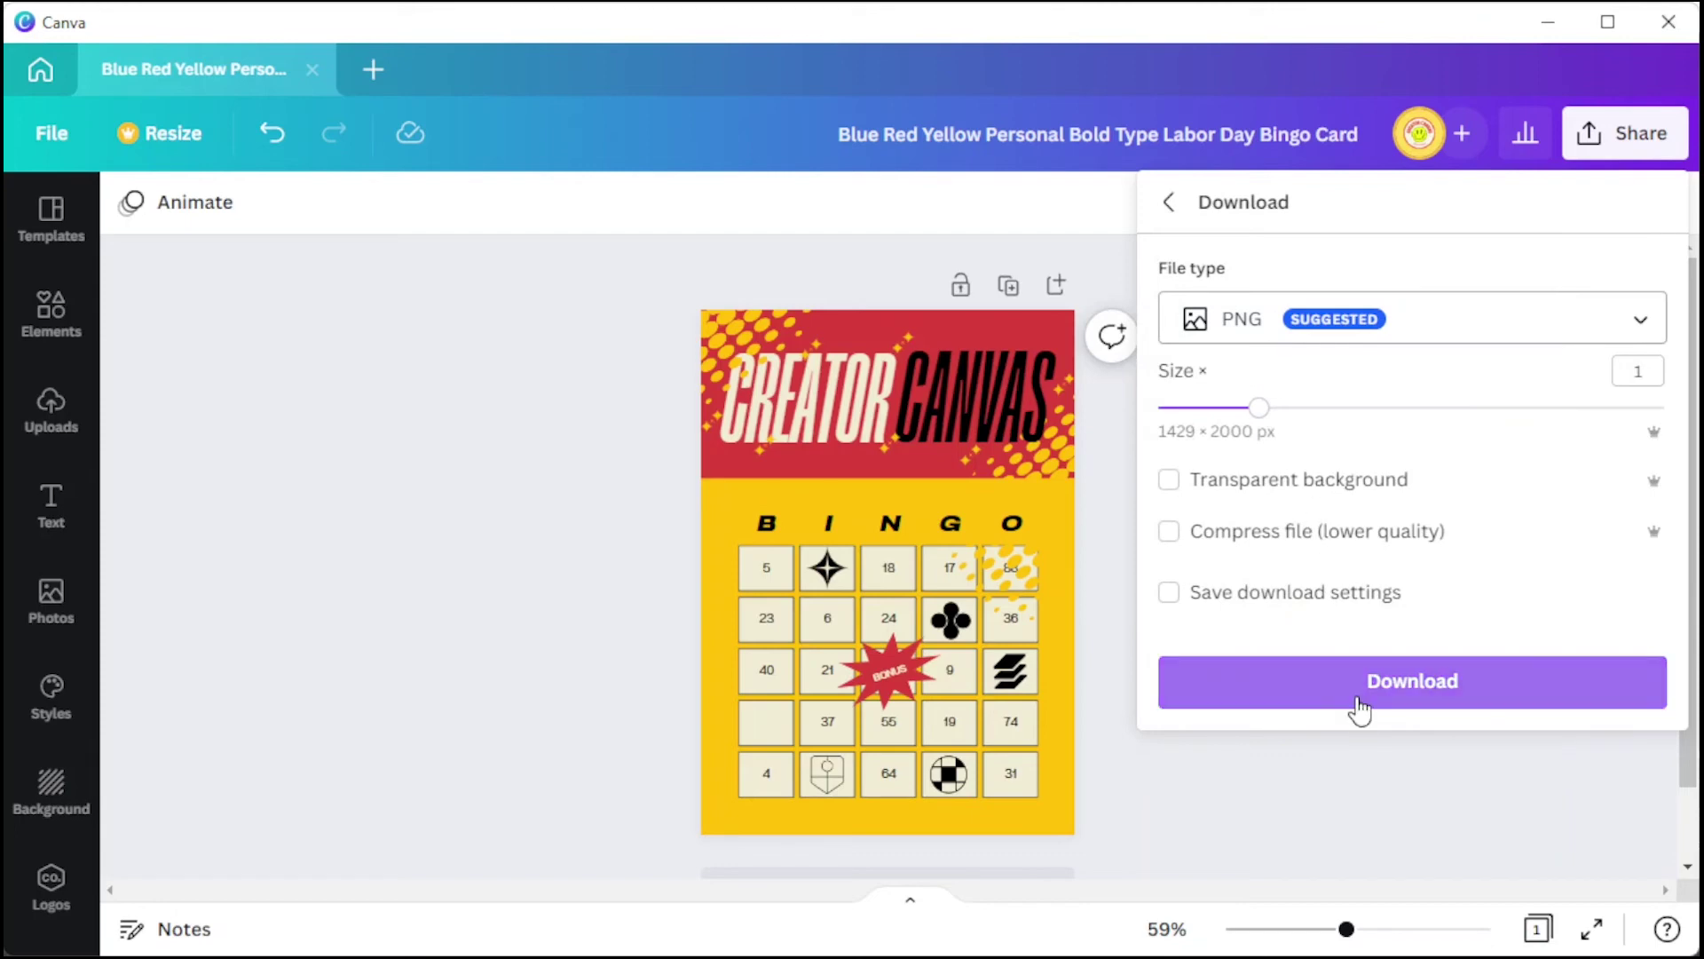